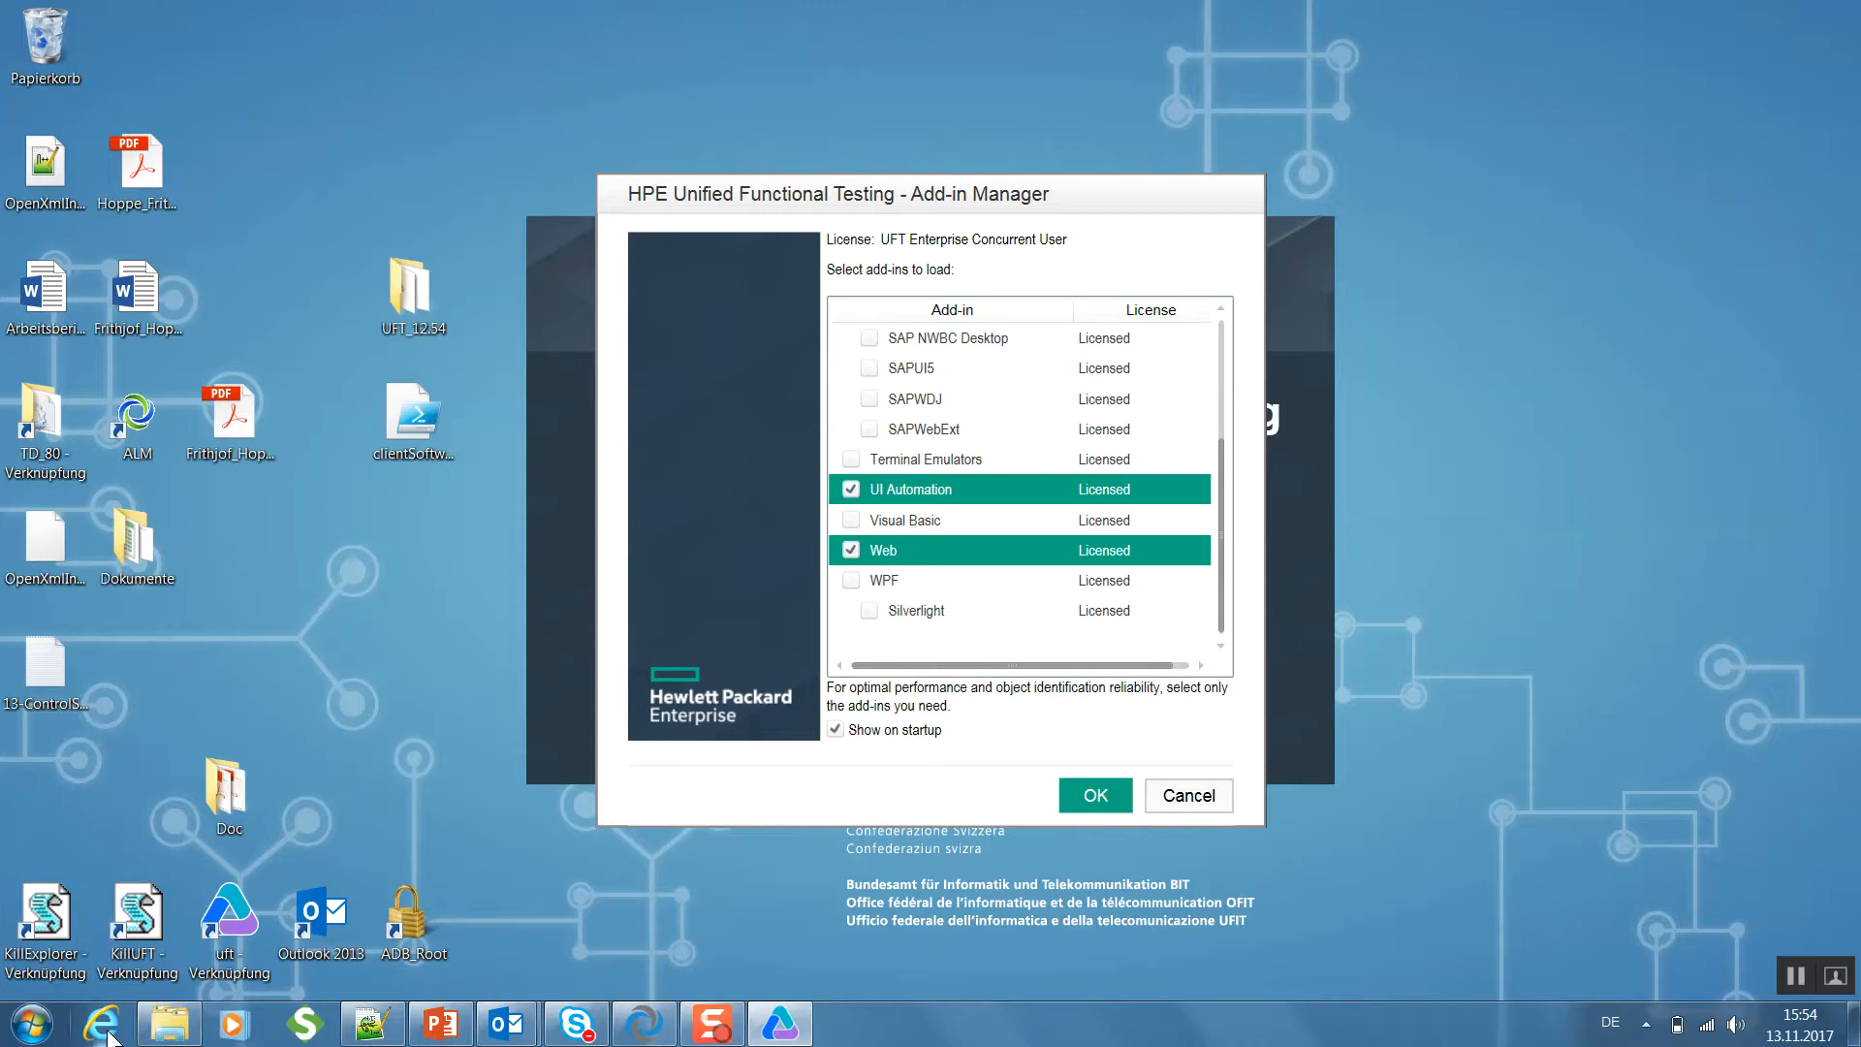
- Review the add-in list and start Unified Functional Testing with the .NET, UI Automation and Web add-ins loaded
drag(1229, 574, 1225, 452)
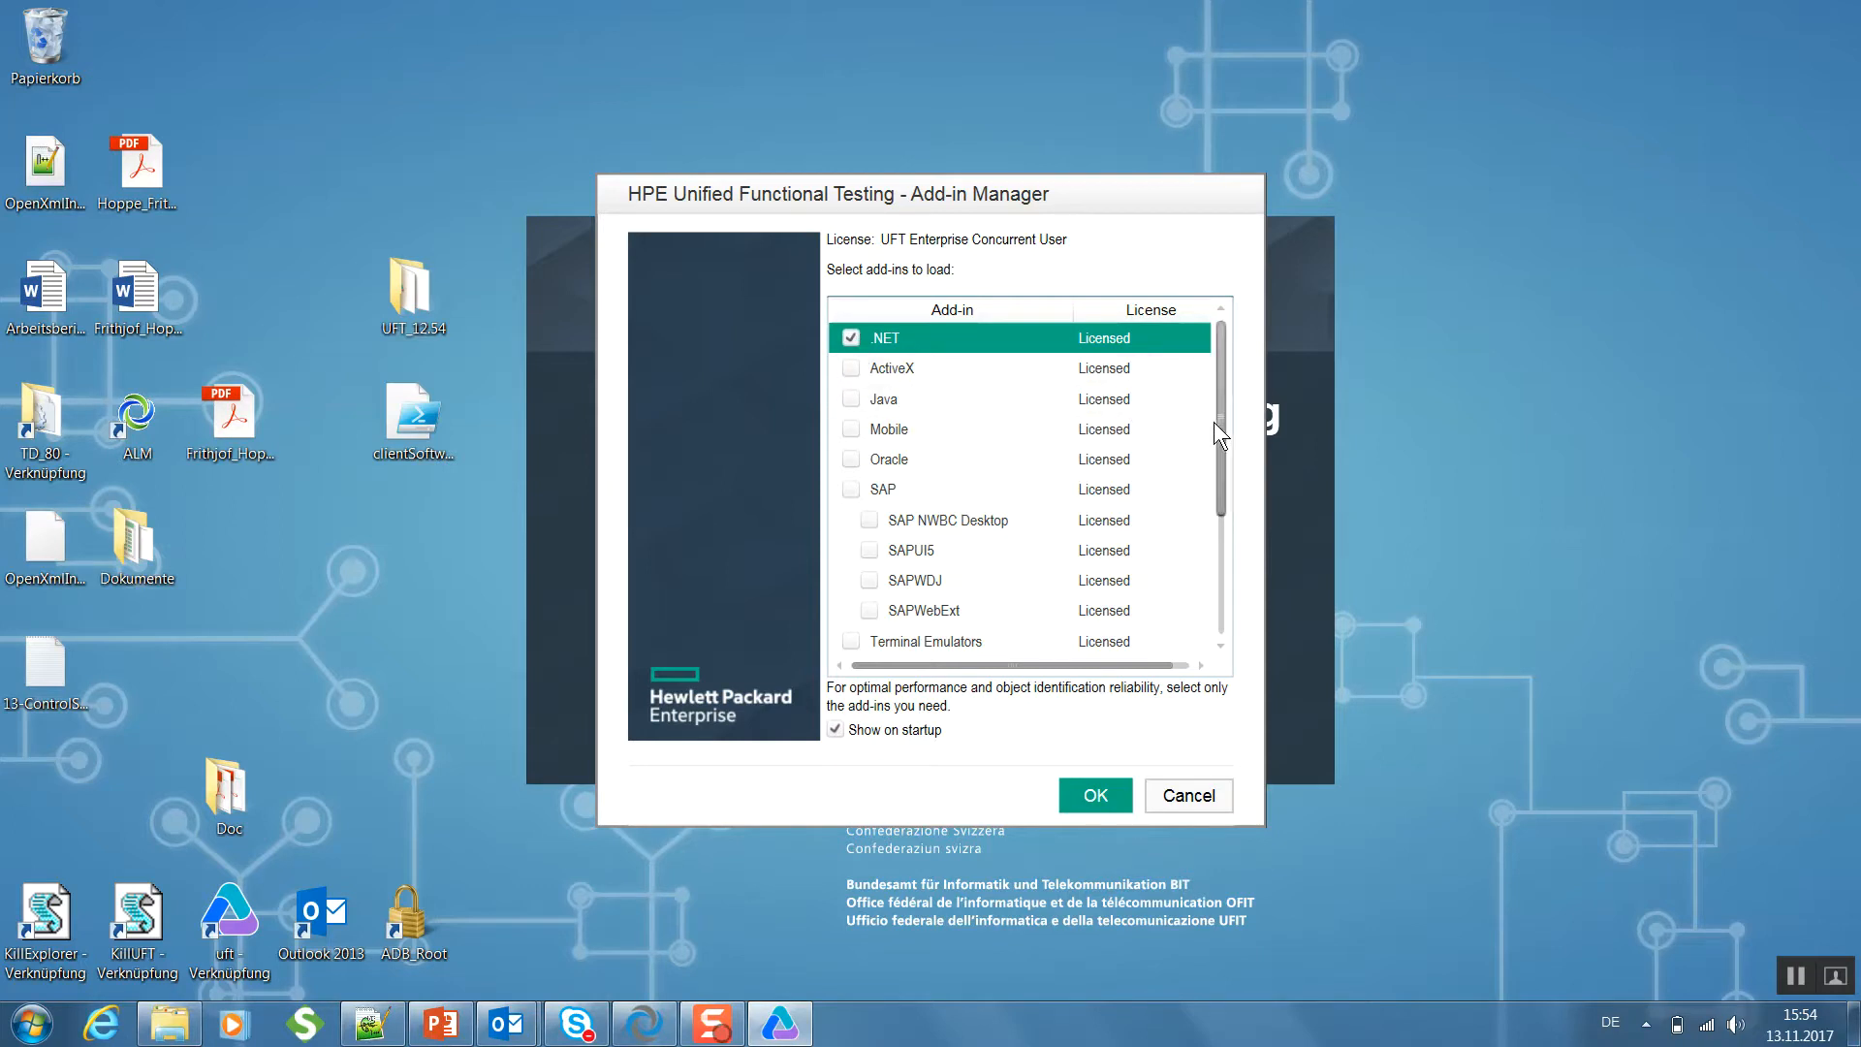
drag(1219, 429, 1212, 656)
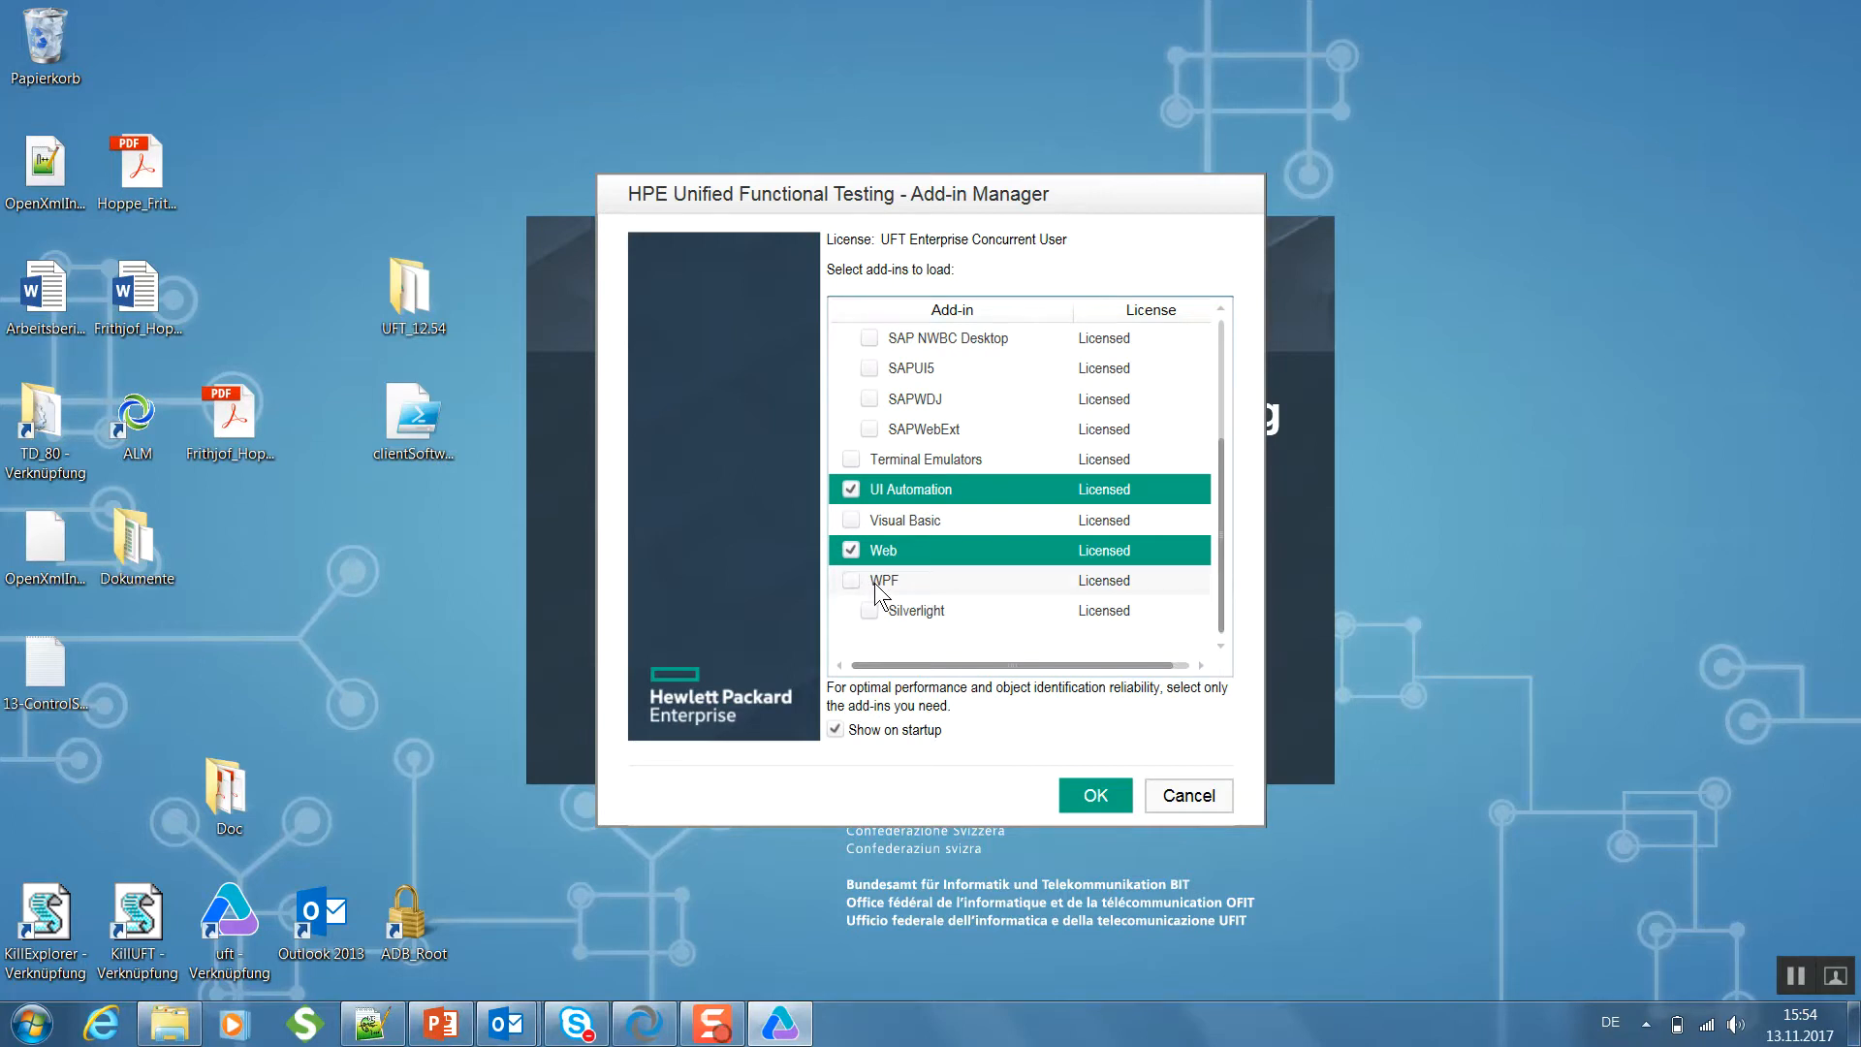
drag(1216, 561, 1235, 431)
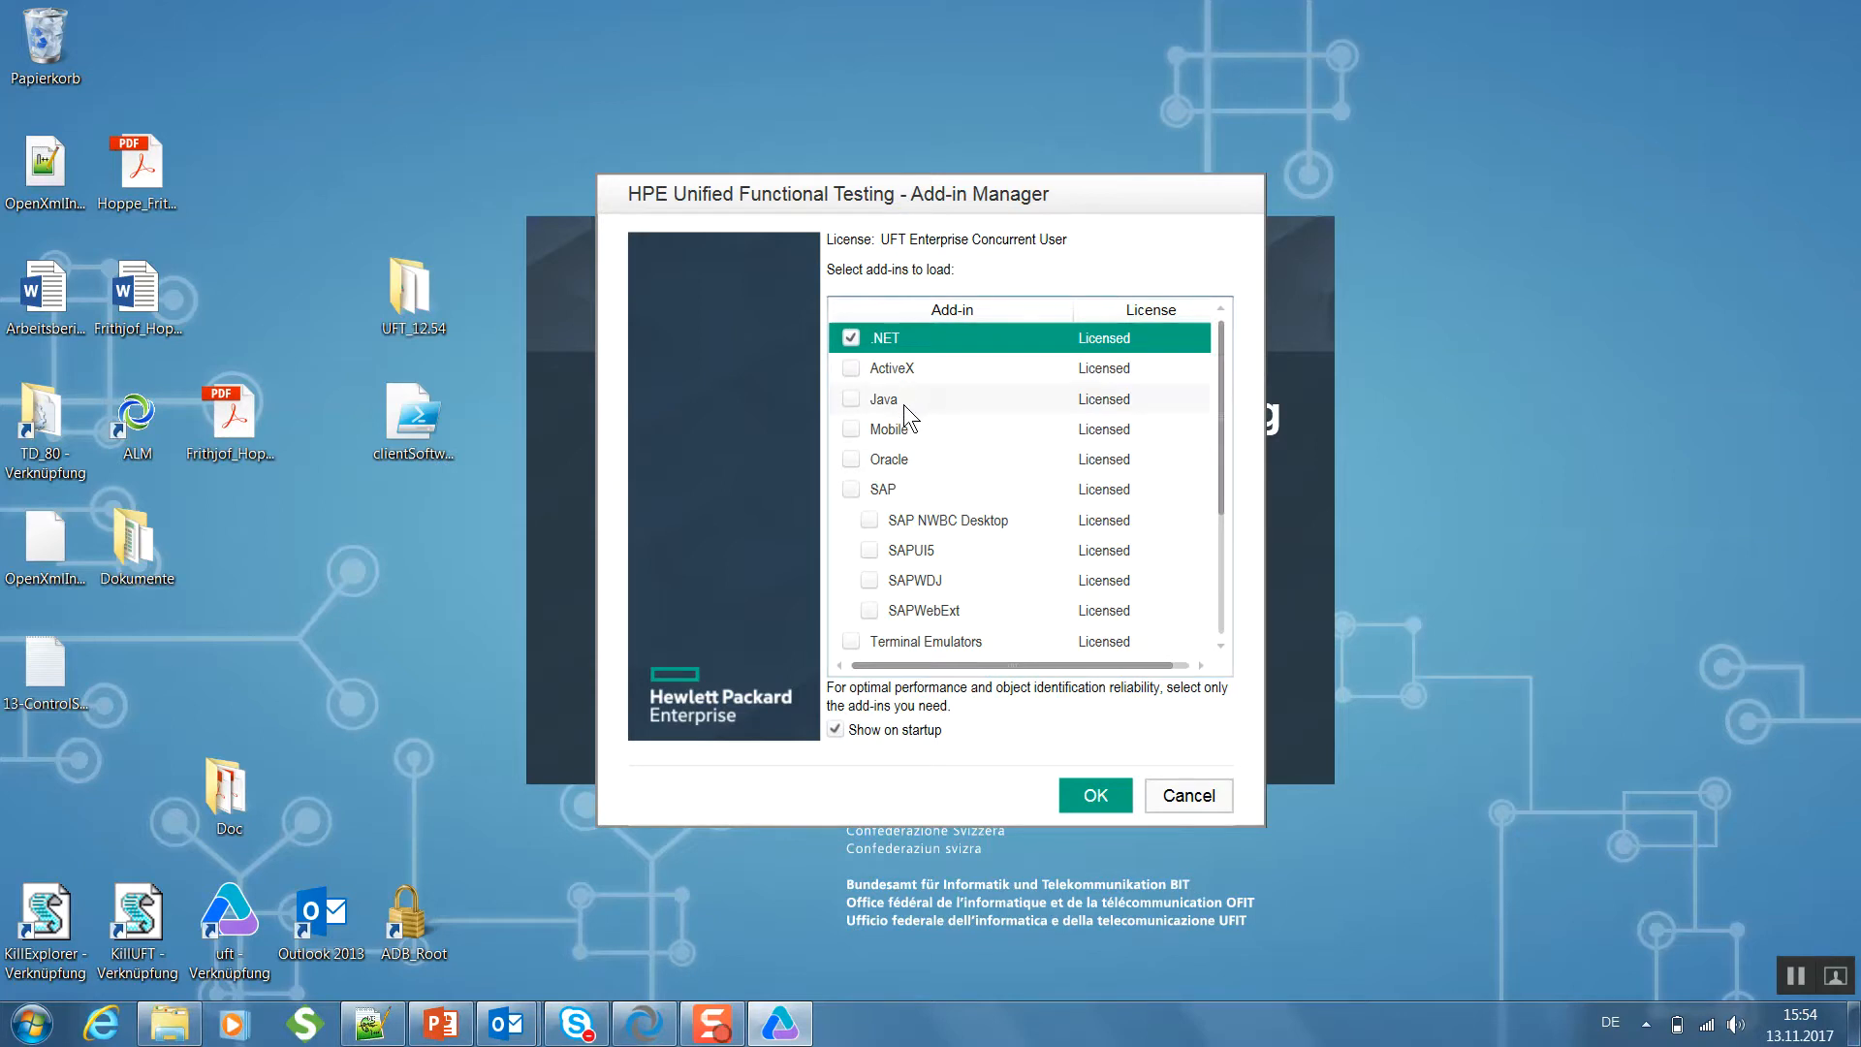
click(1105, 801)
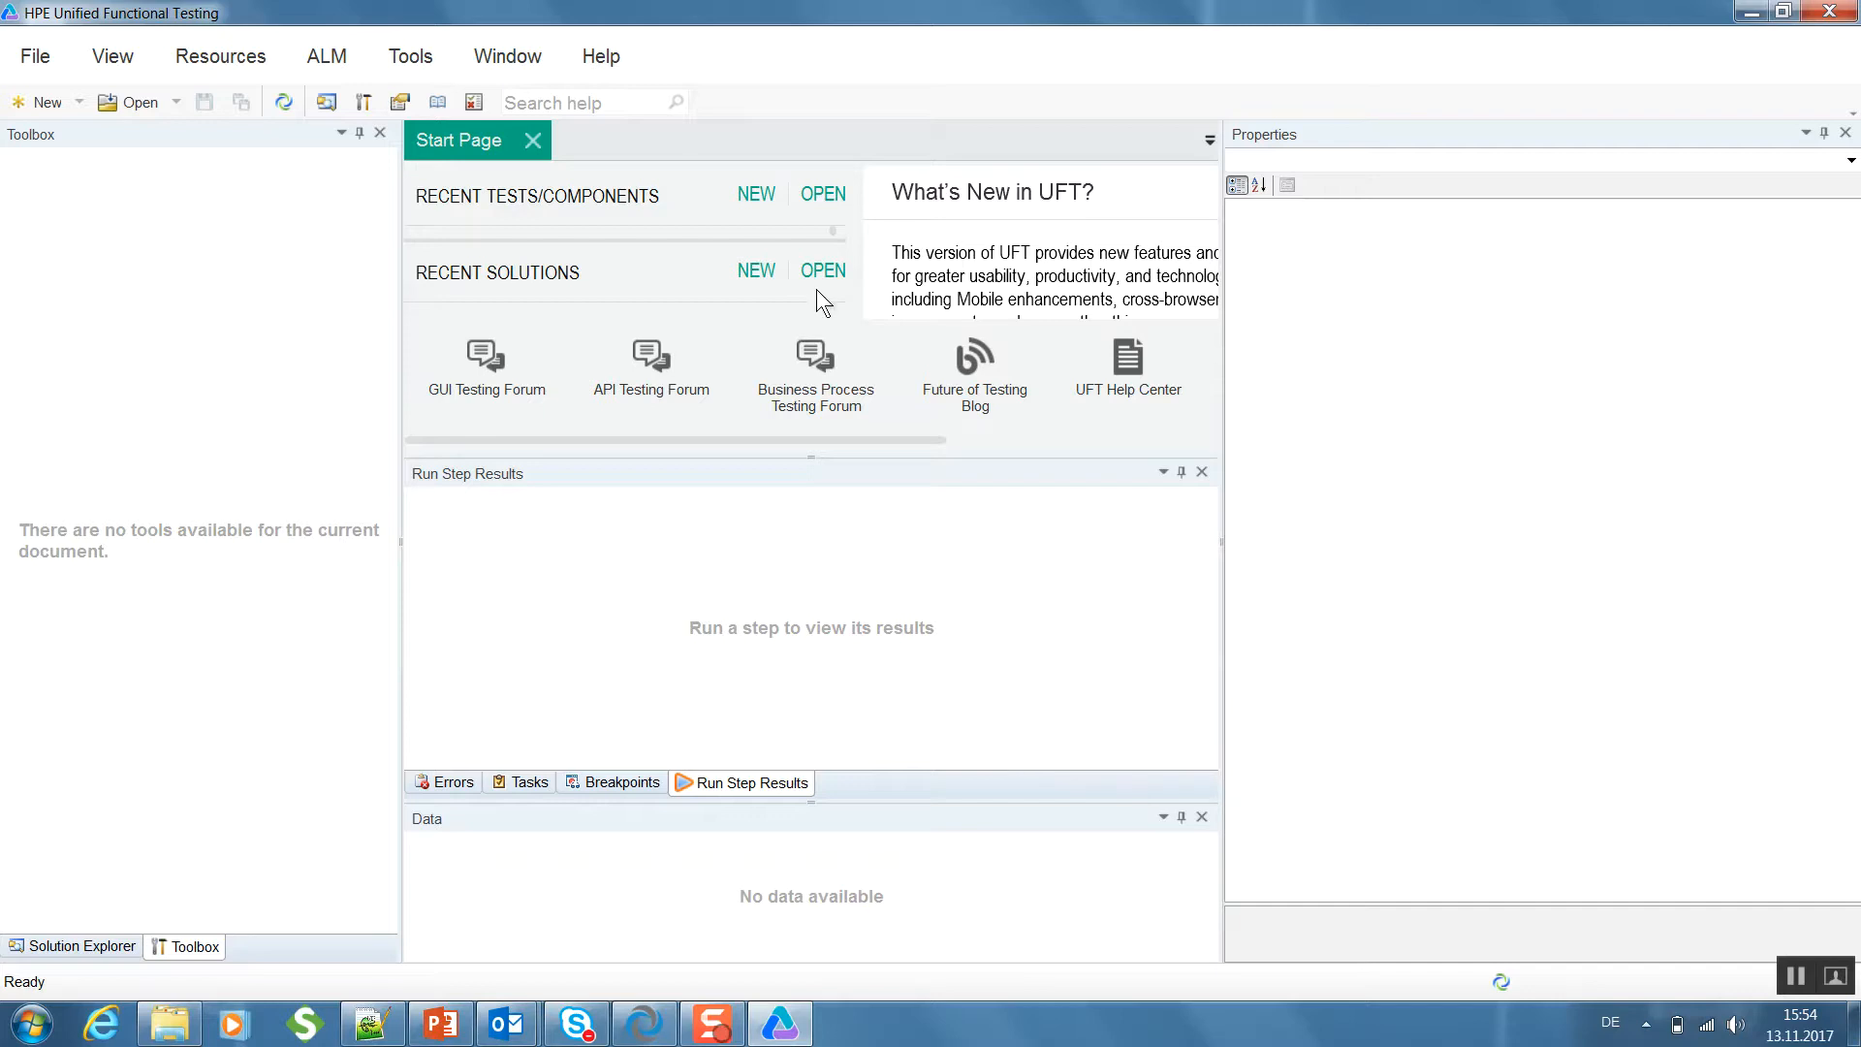
- Log out and disconnect from the ALM server, then reconnect and log in to project LernendenTestProjekt in domain QC_TEST
click(359, 56)
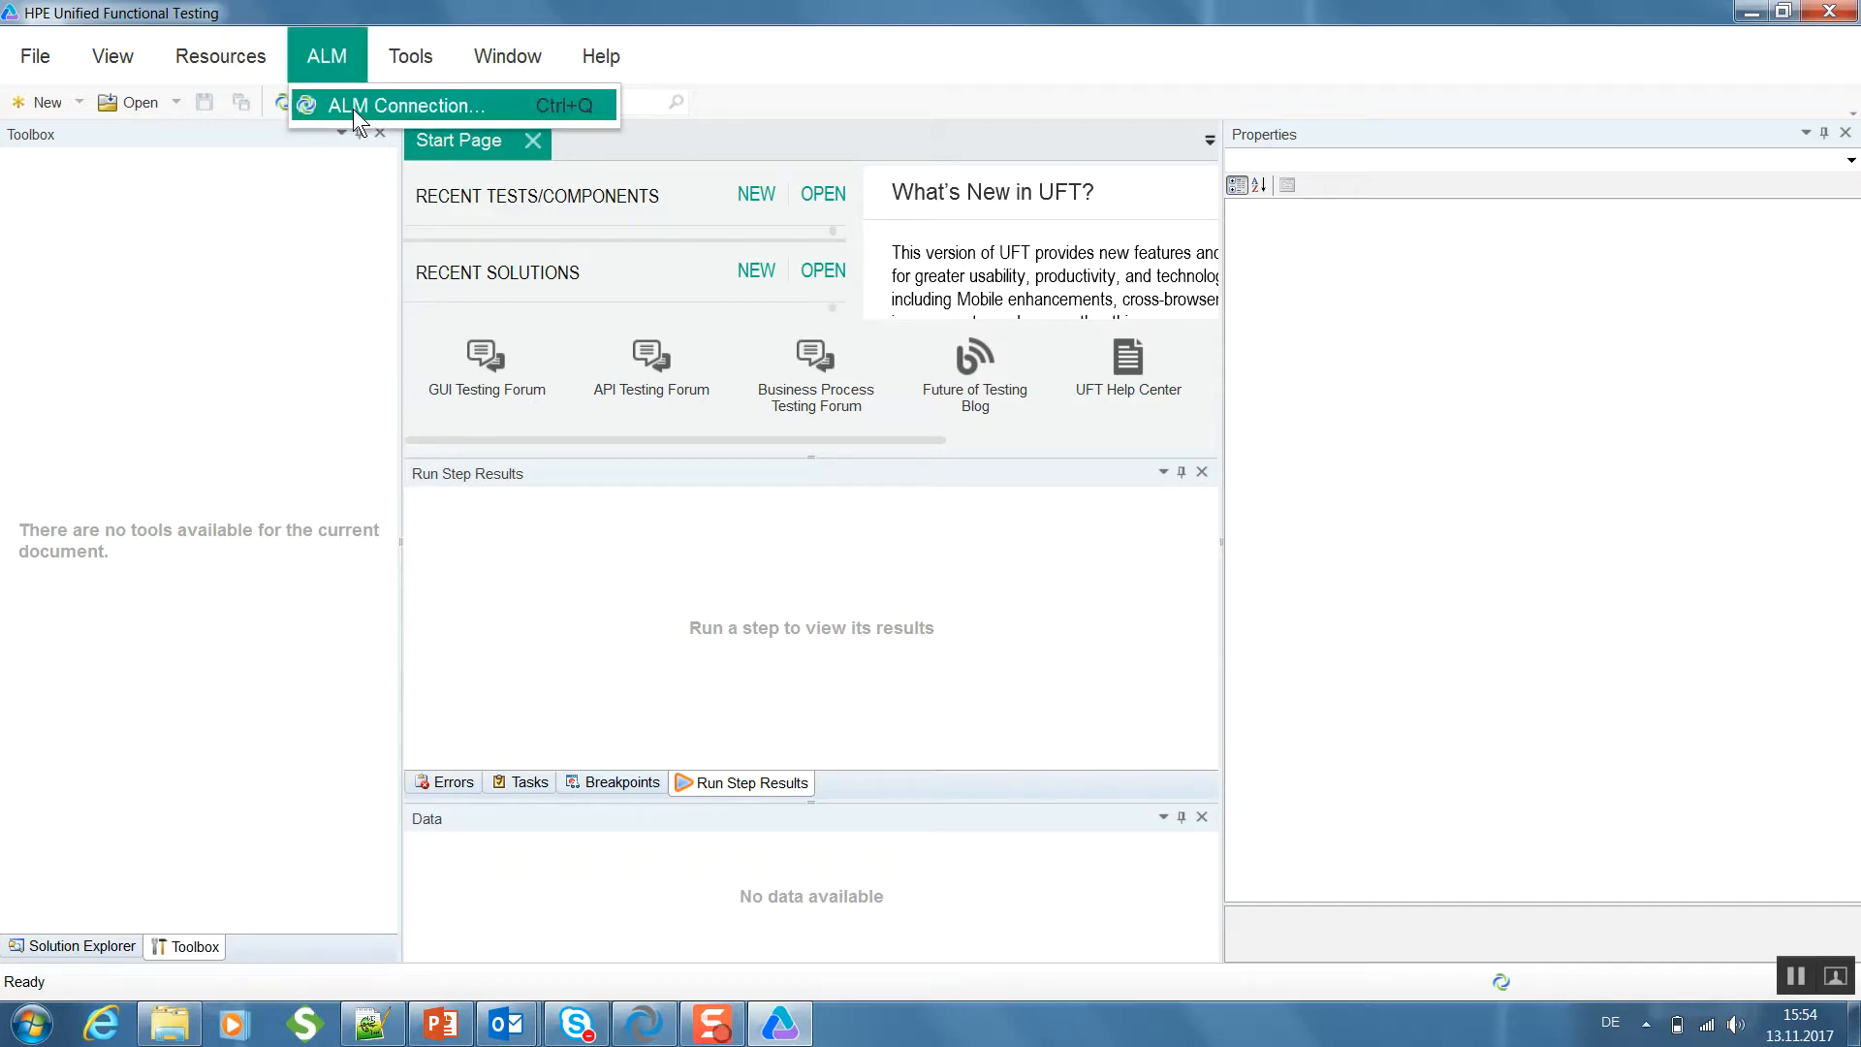
click(353, 107)
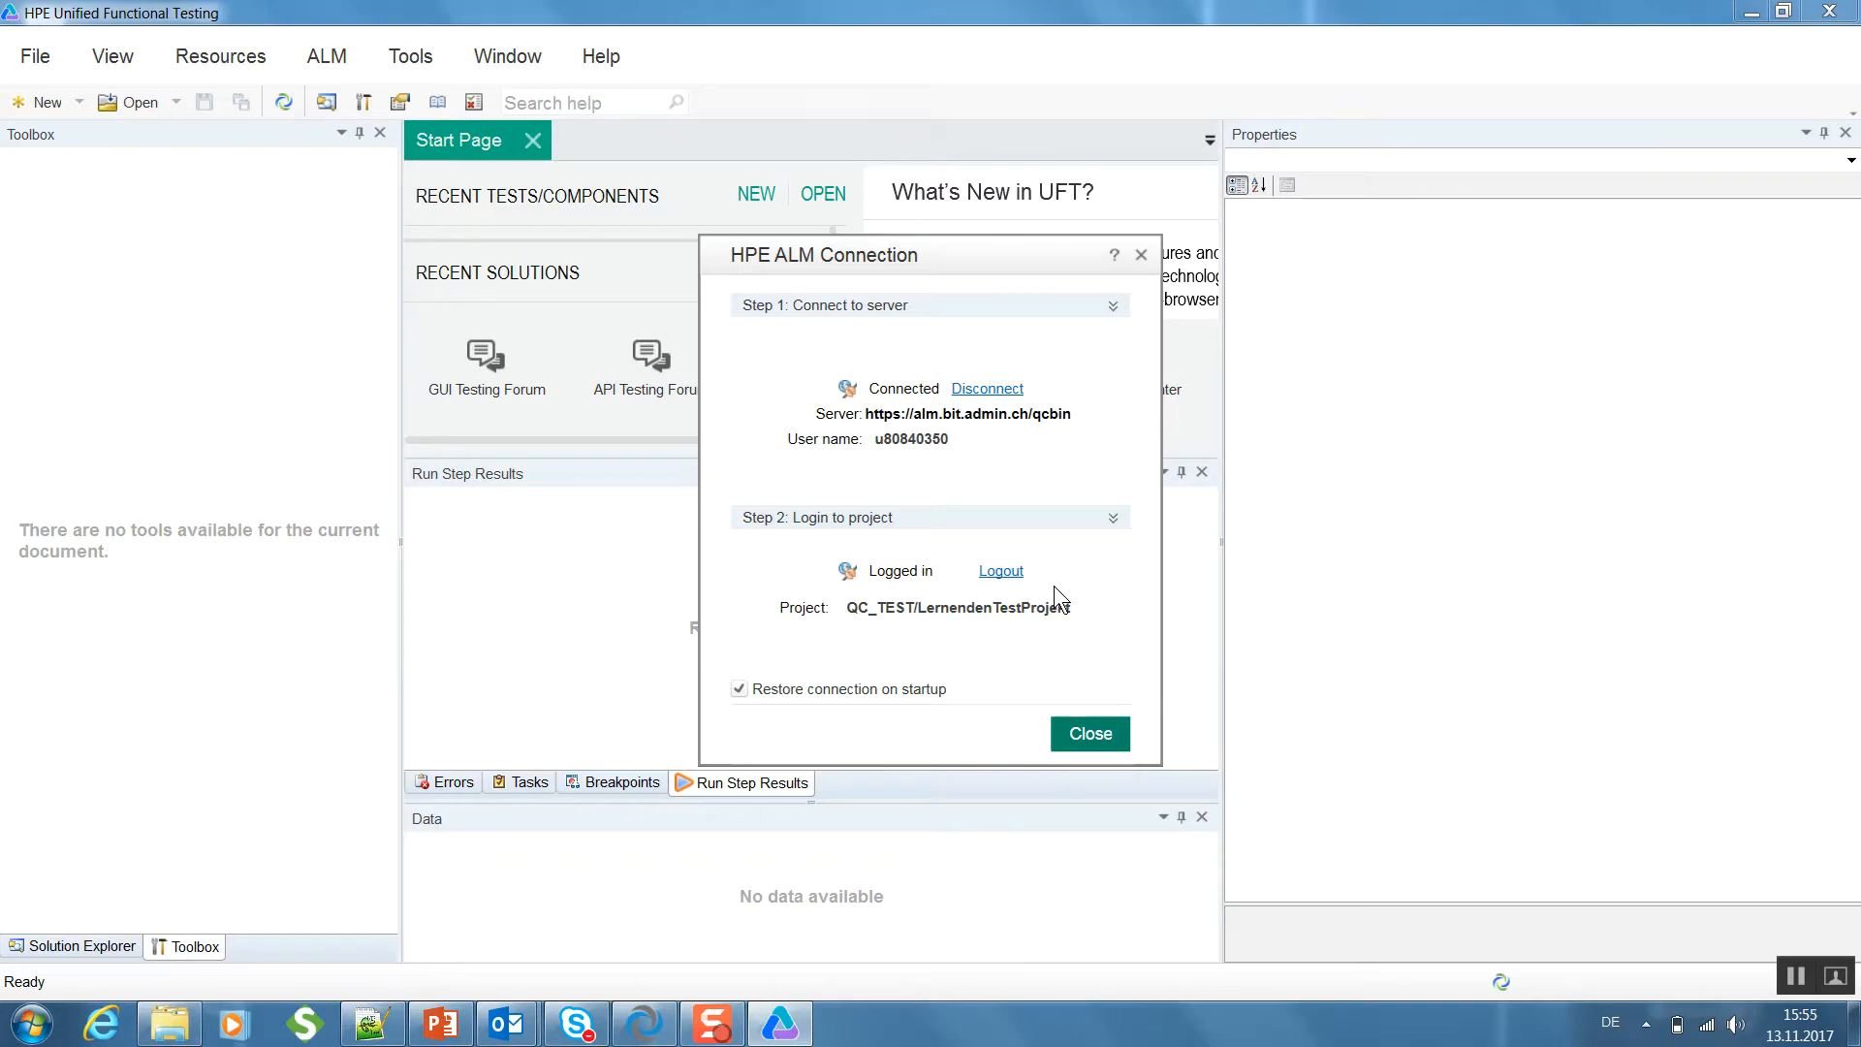
click(1007, 573)
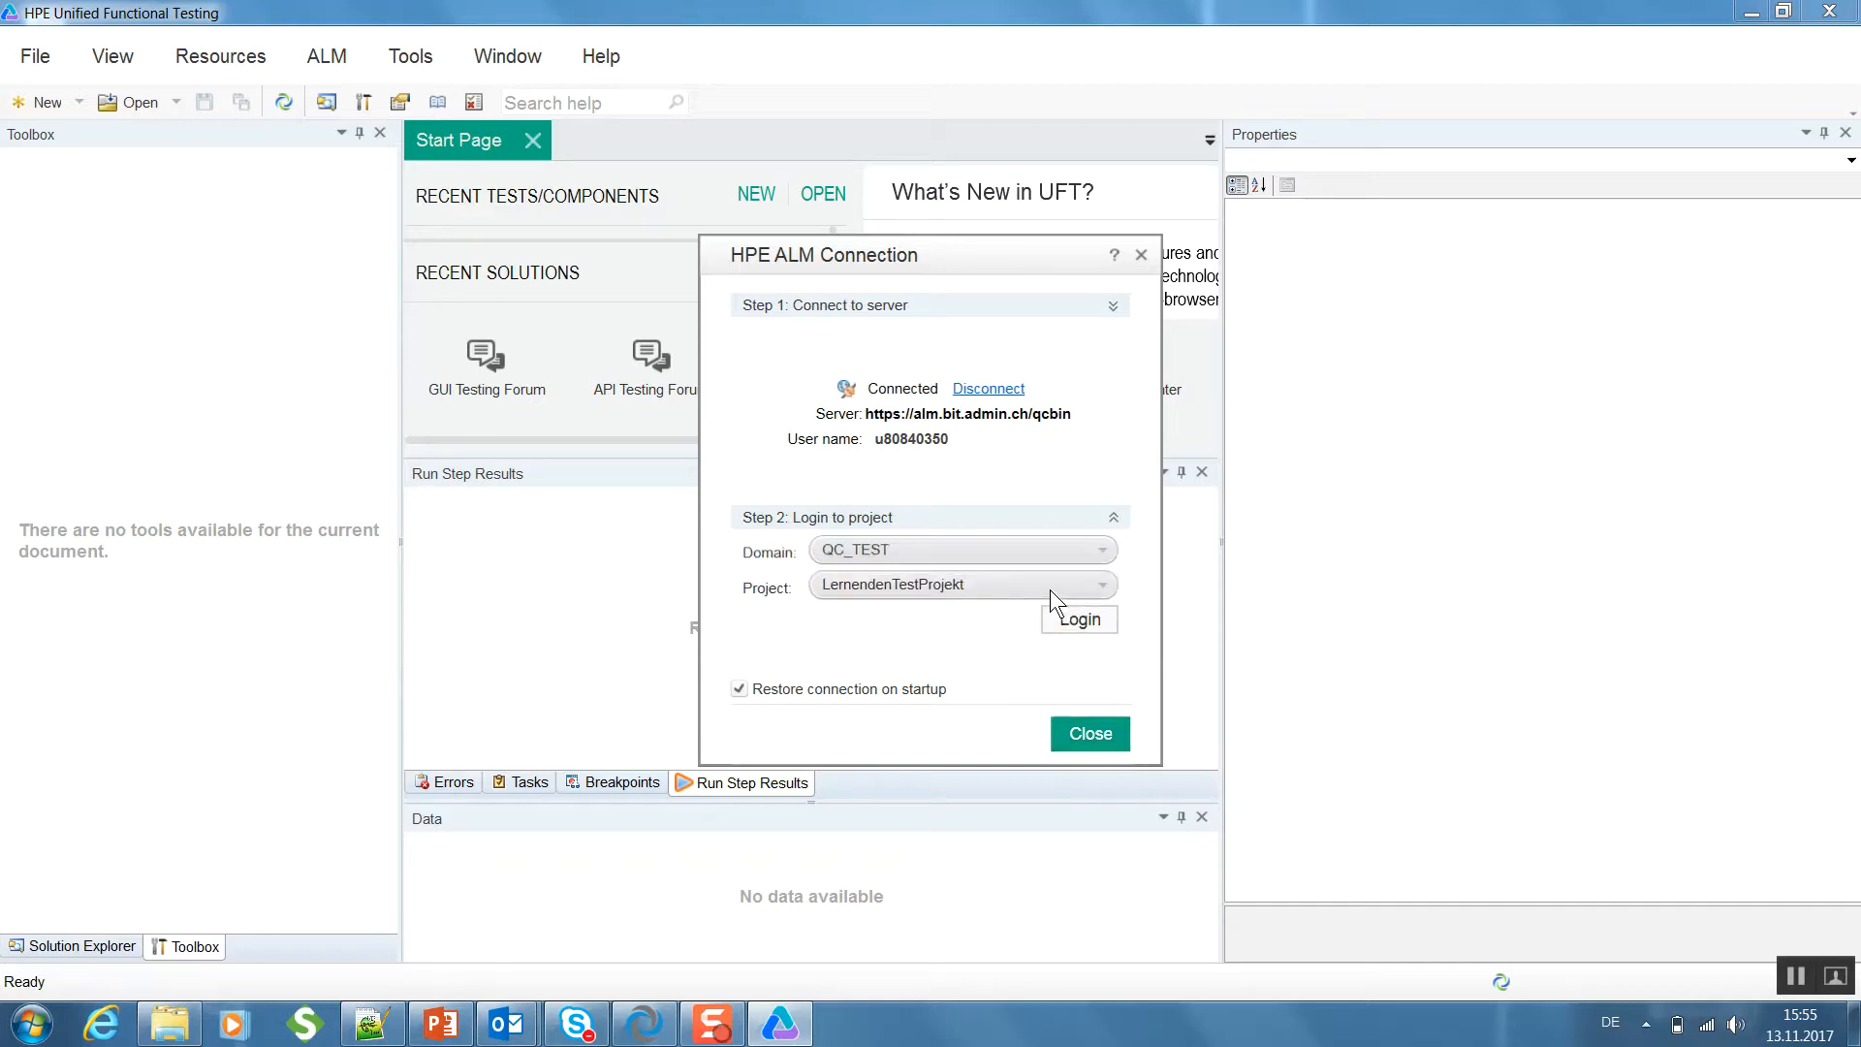
click(994, 390)
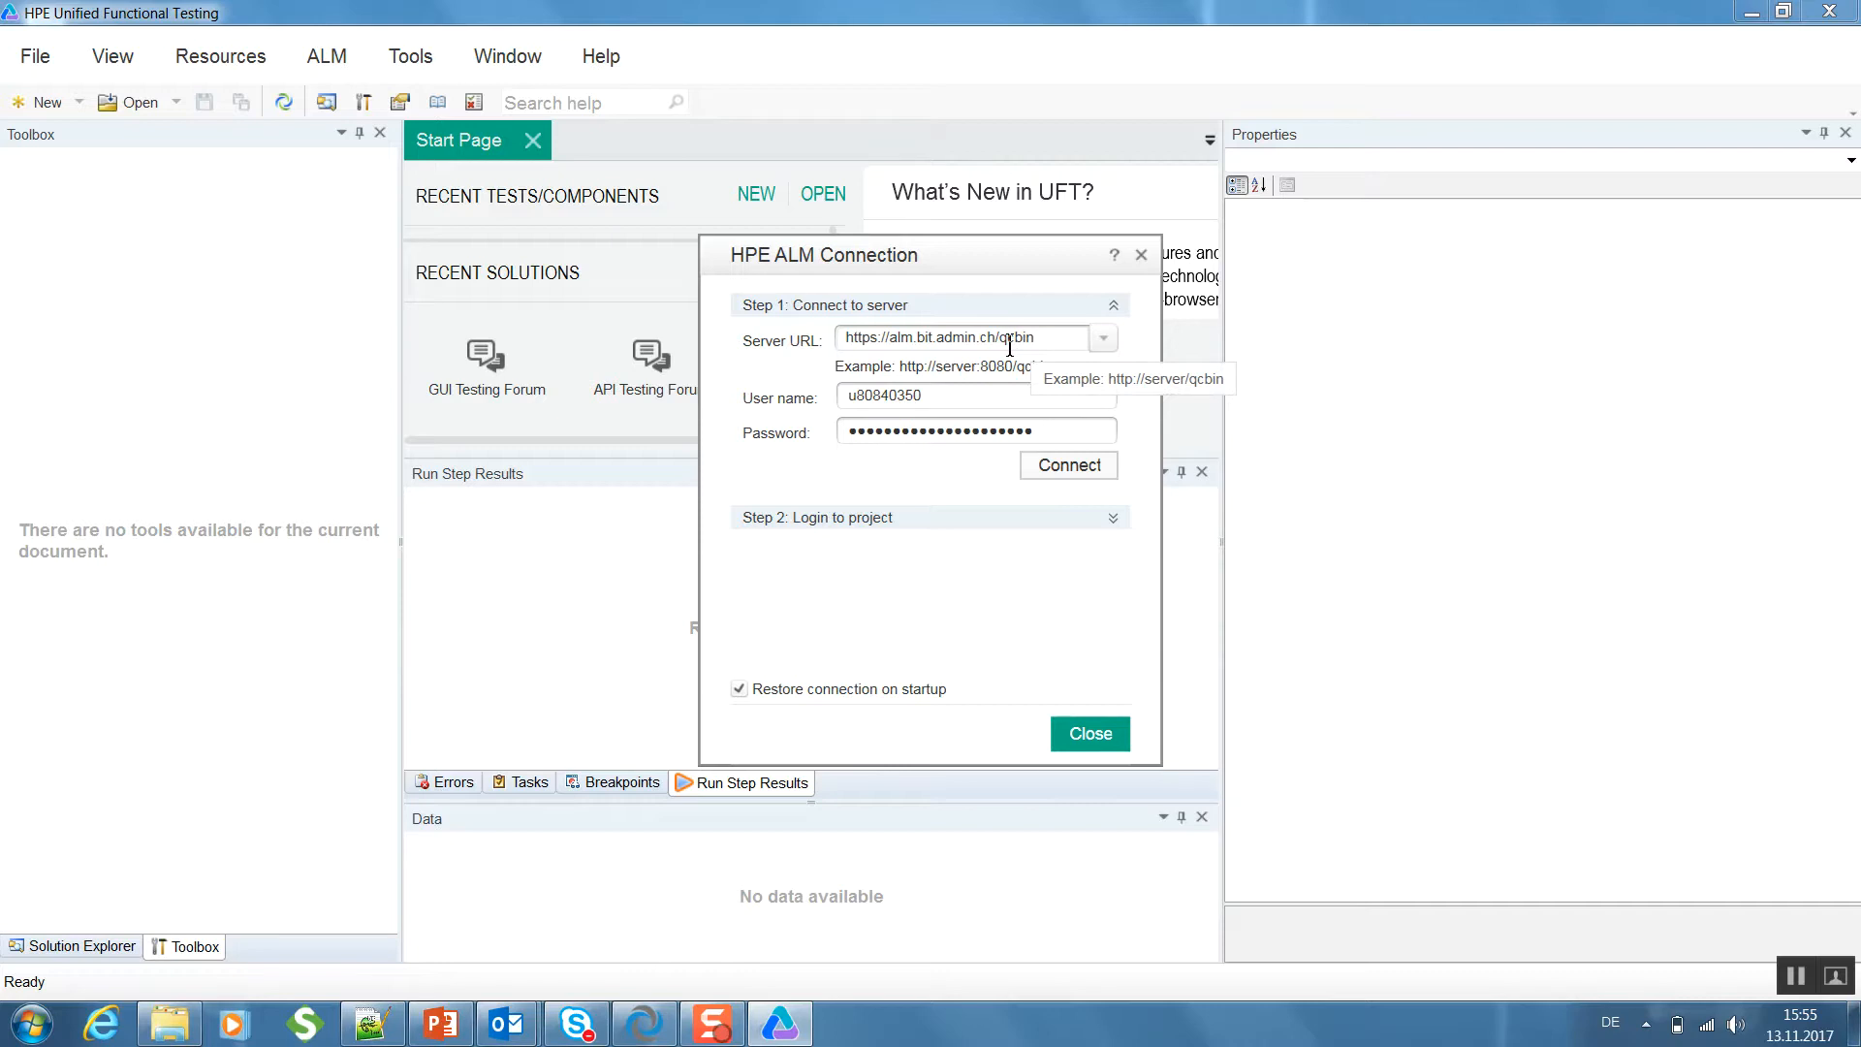
click(1054, 464)
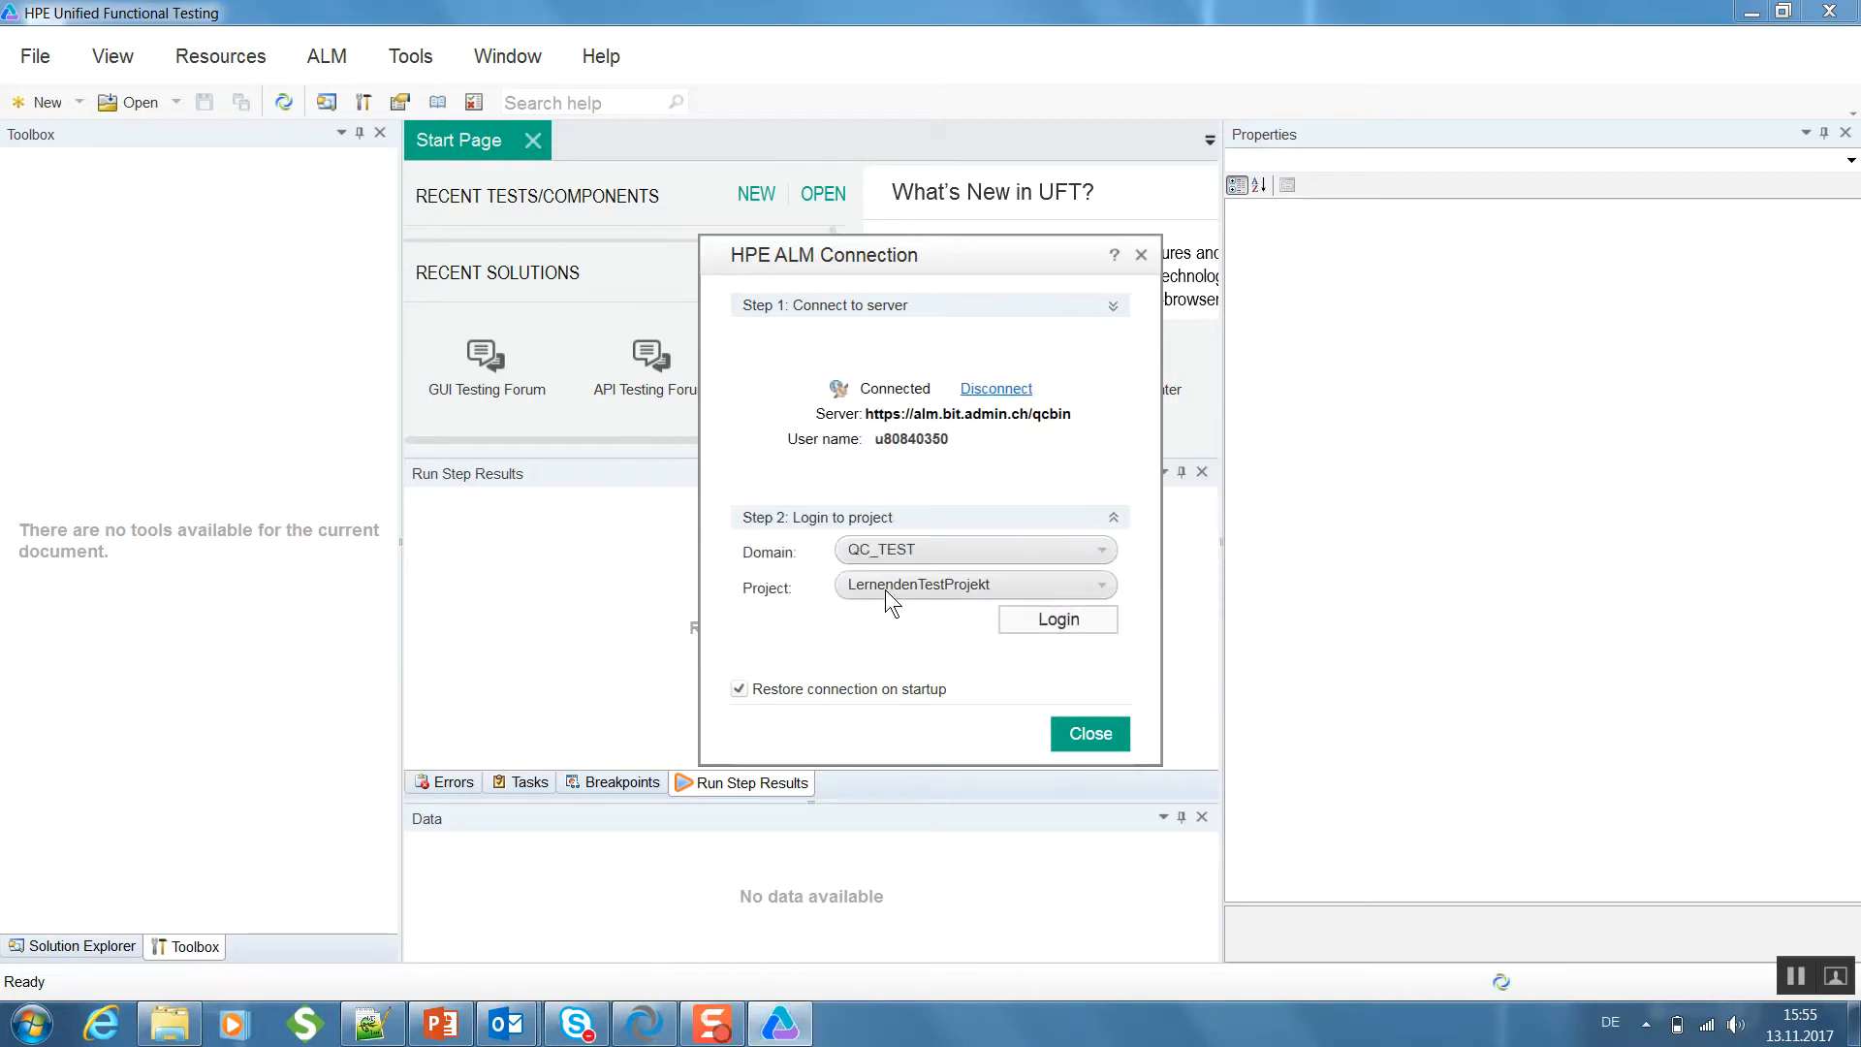
click(1067, 625)
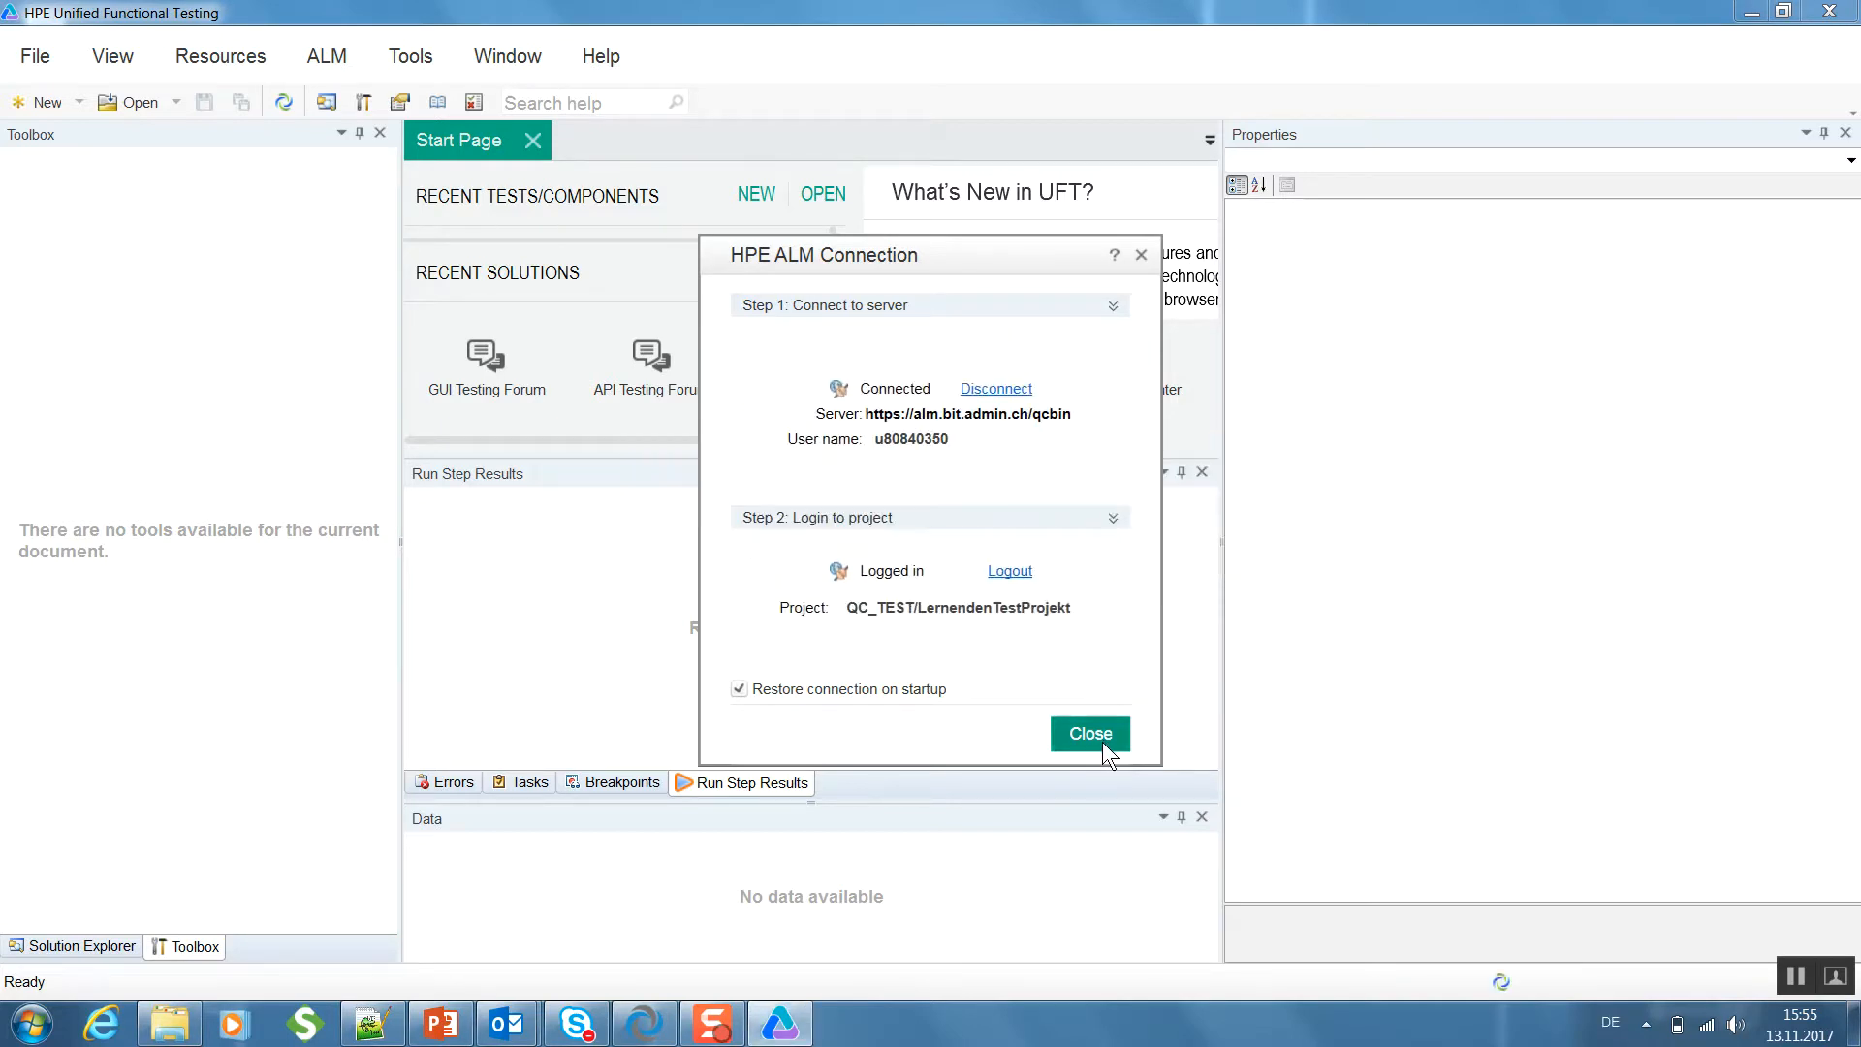
click(1103, 738)
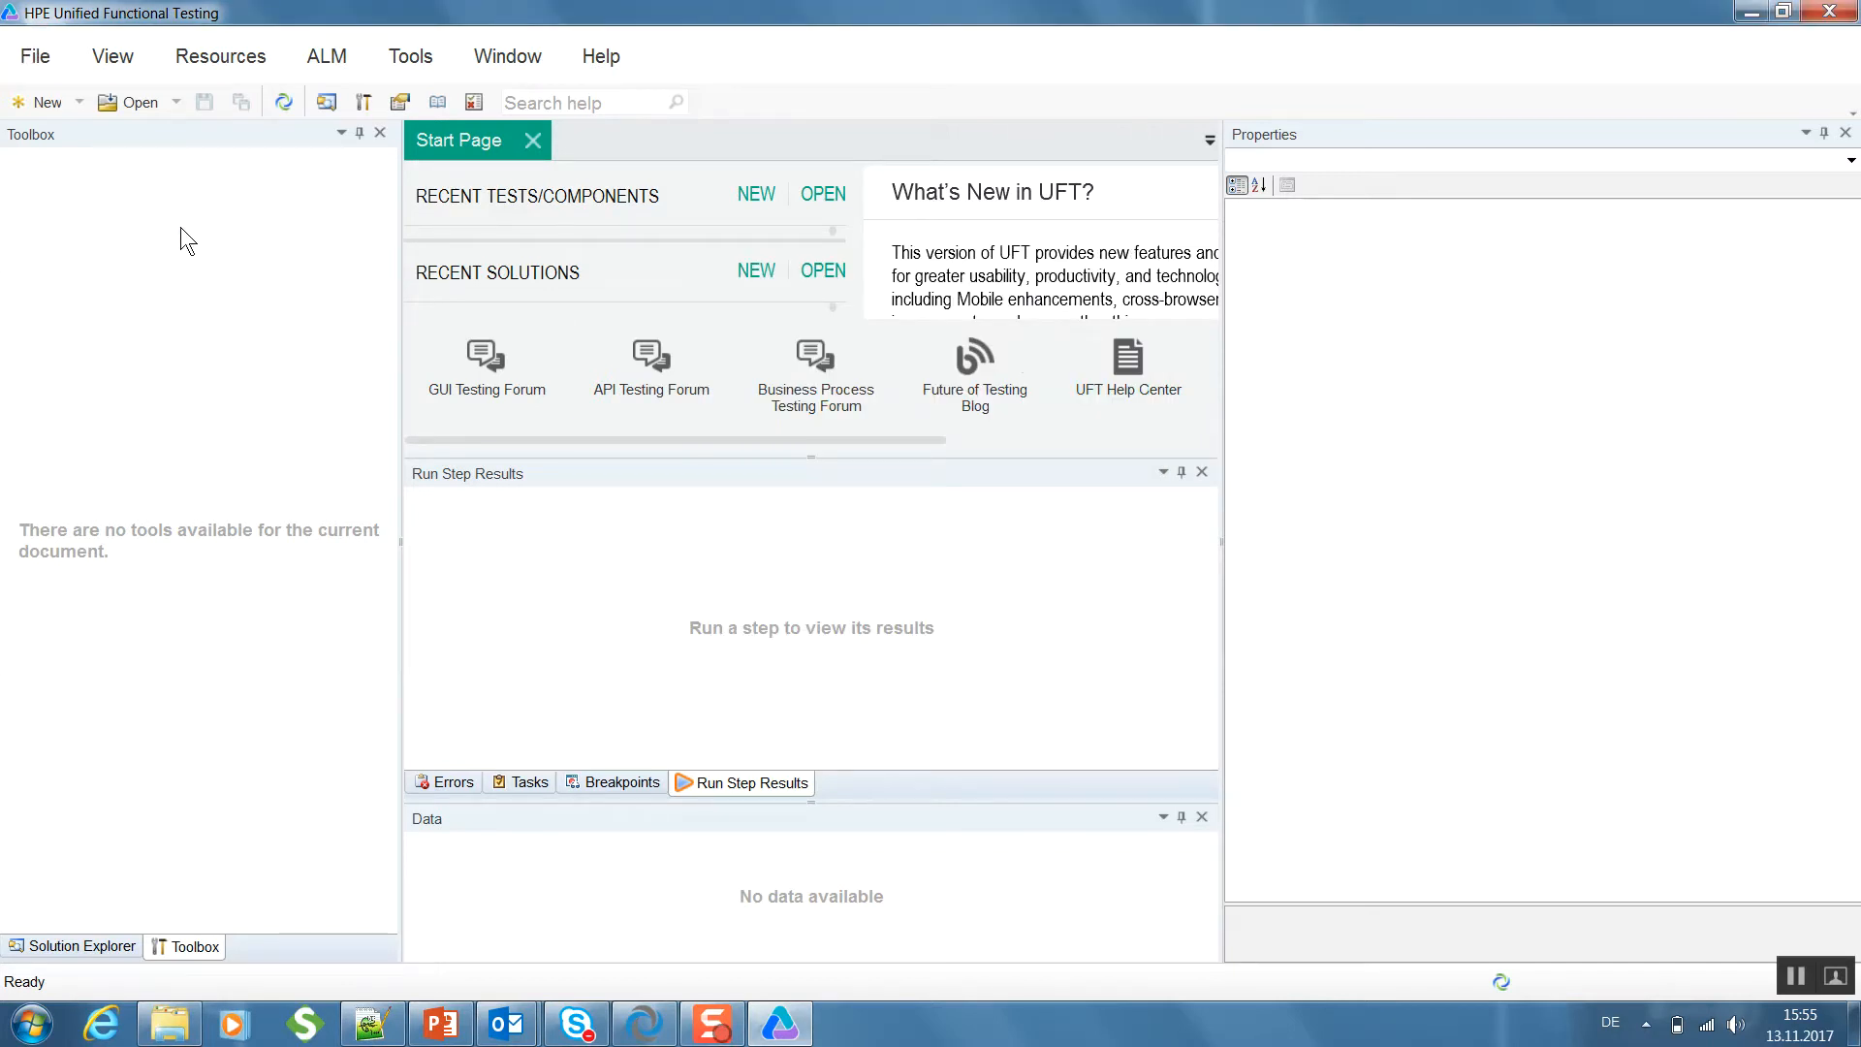
- Set up a new business component of type Scripted GUI Component with the name TestComponent
click(39, 58)
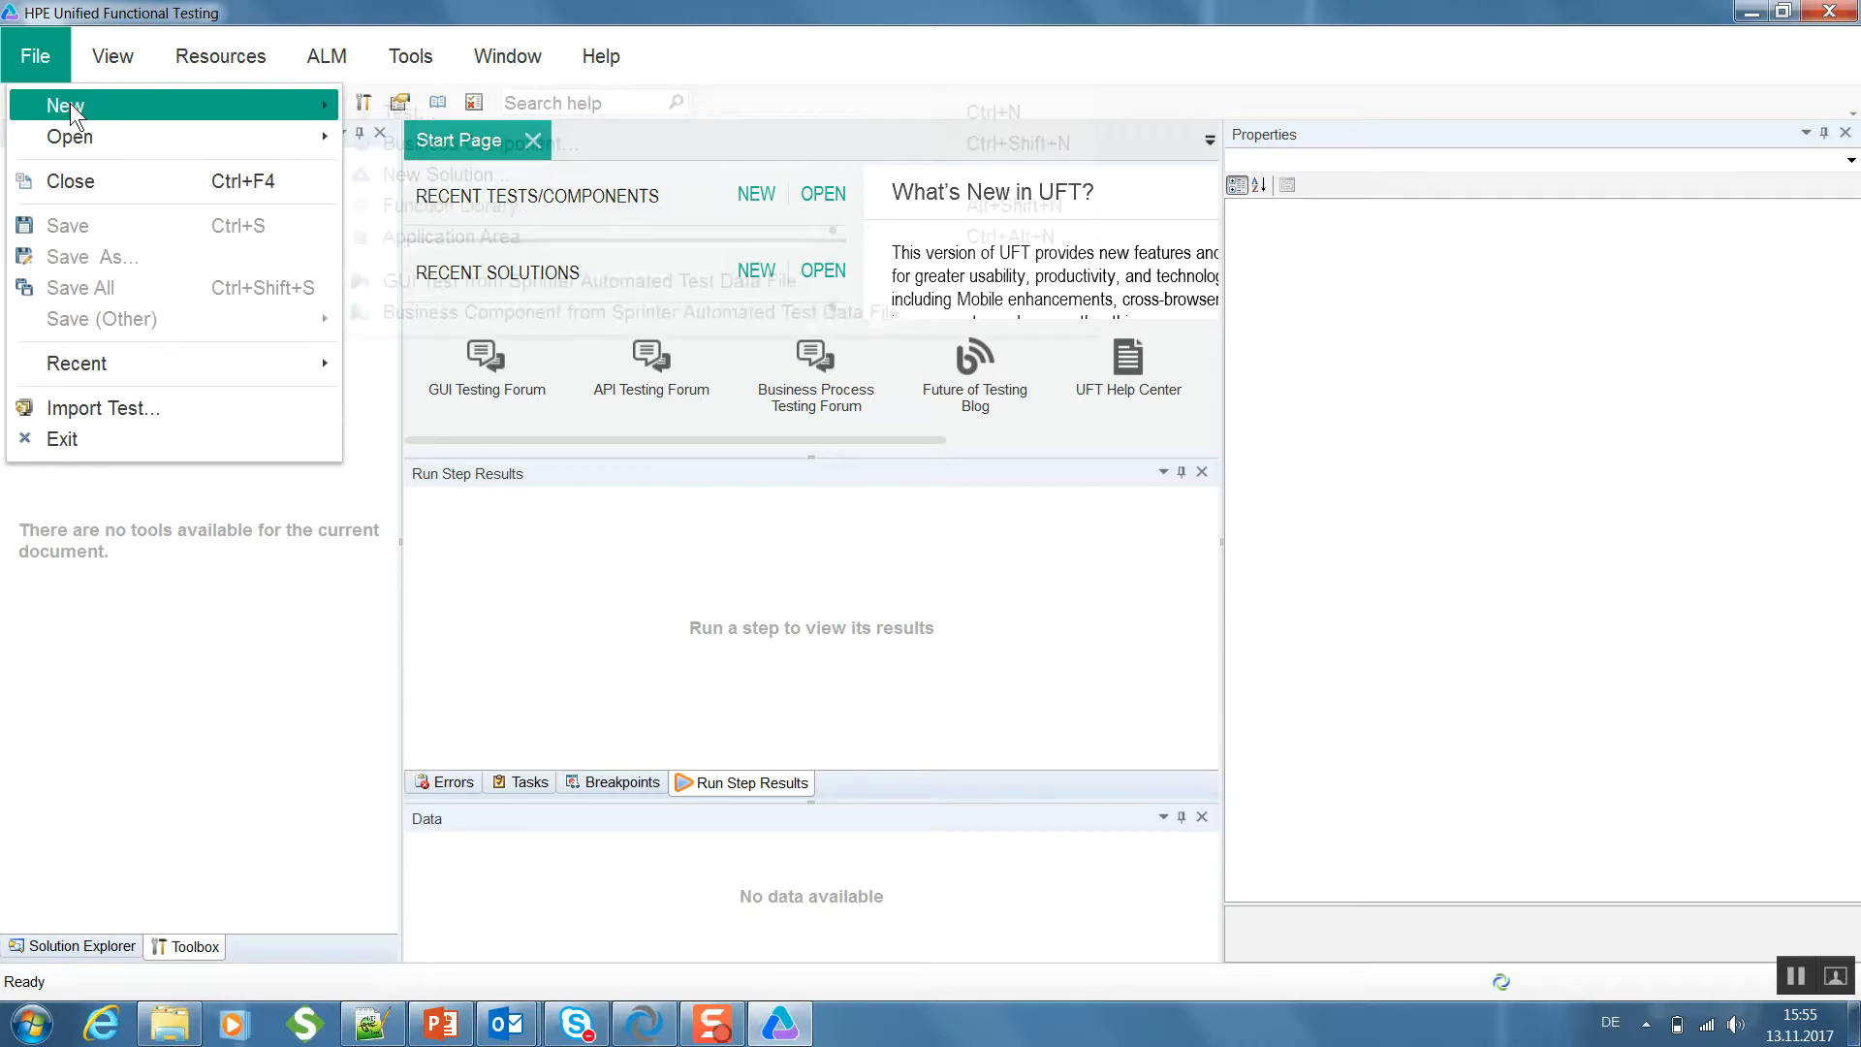
mouse_move(35, 57)
mouse_move(213, 102)
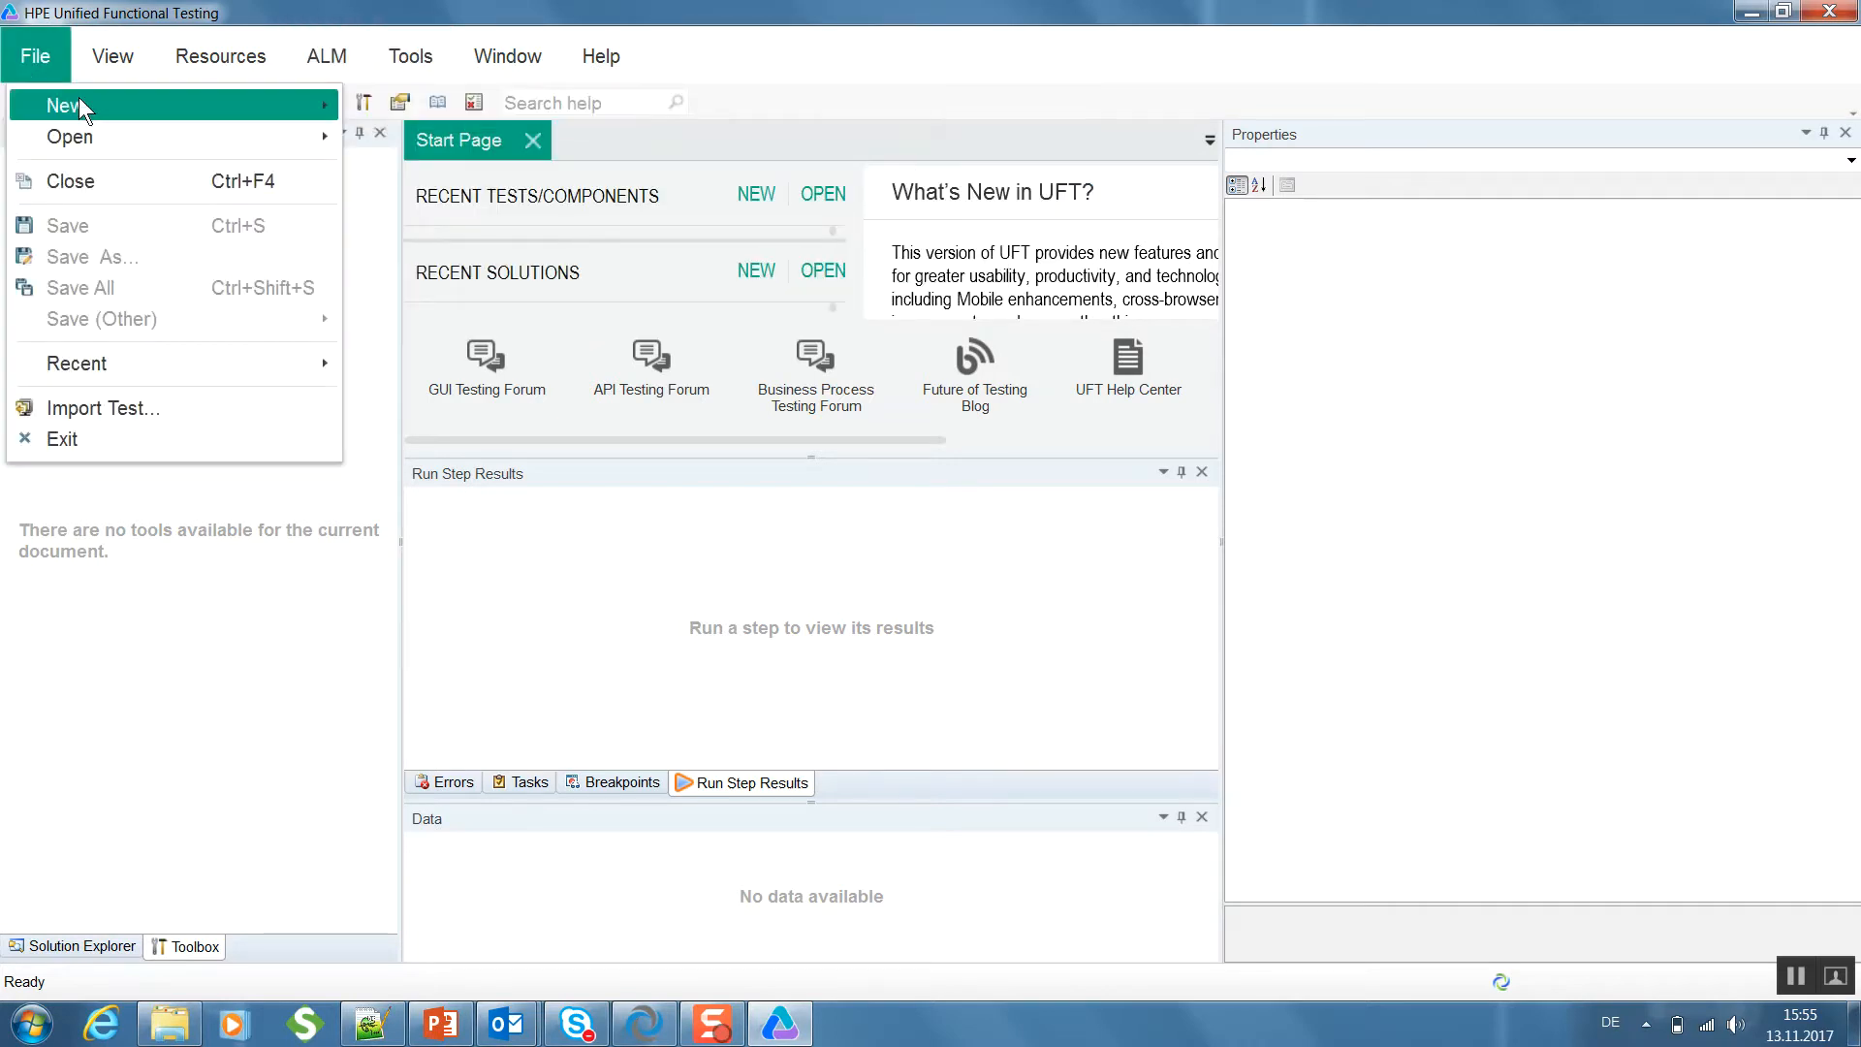
click(382, 149)
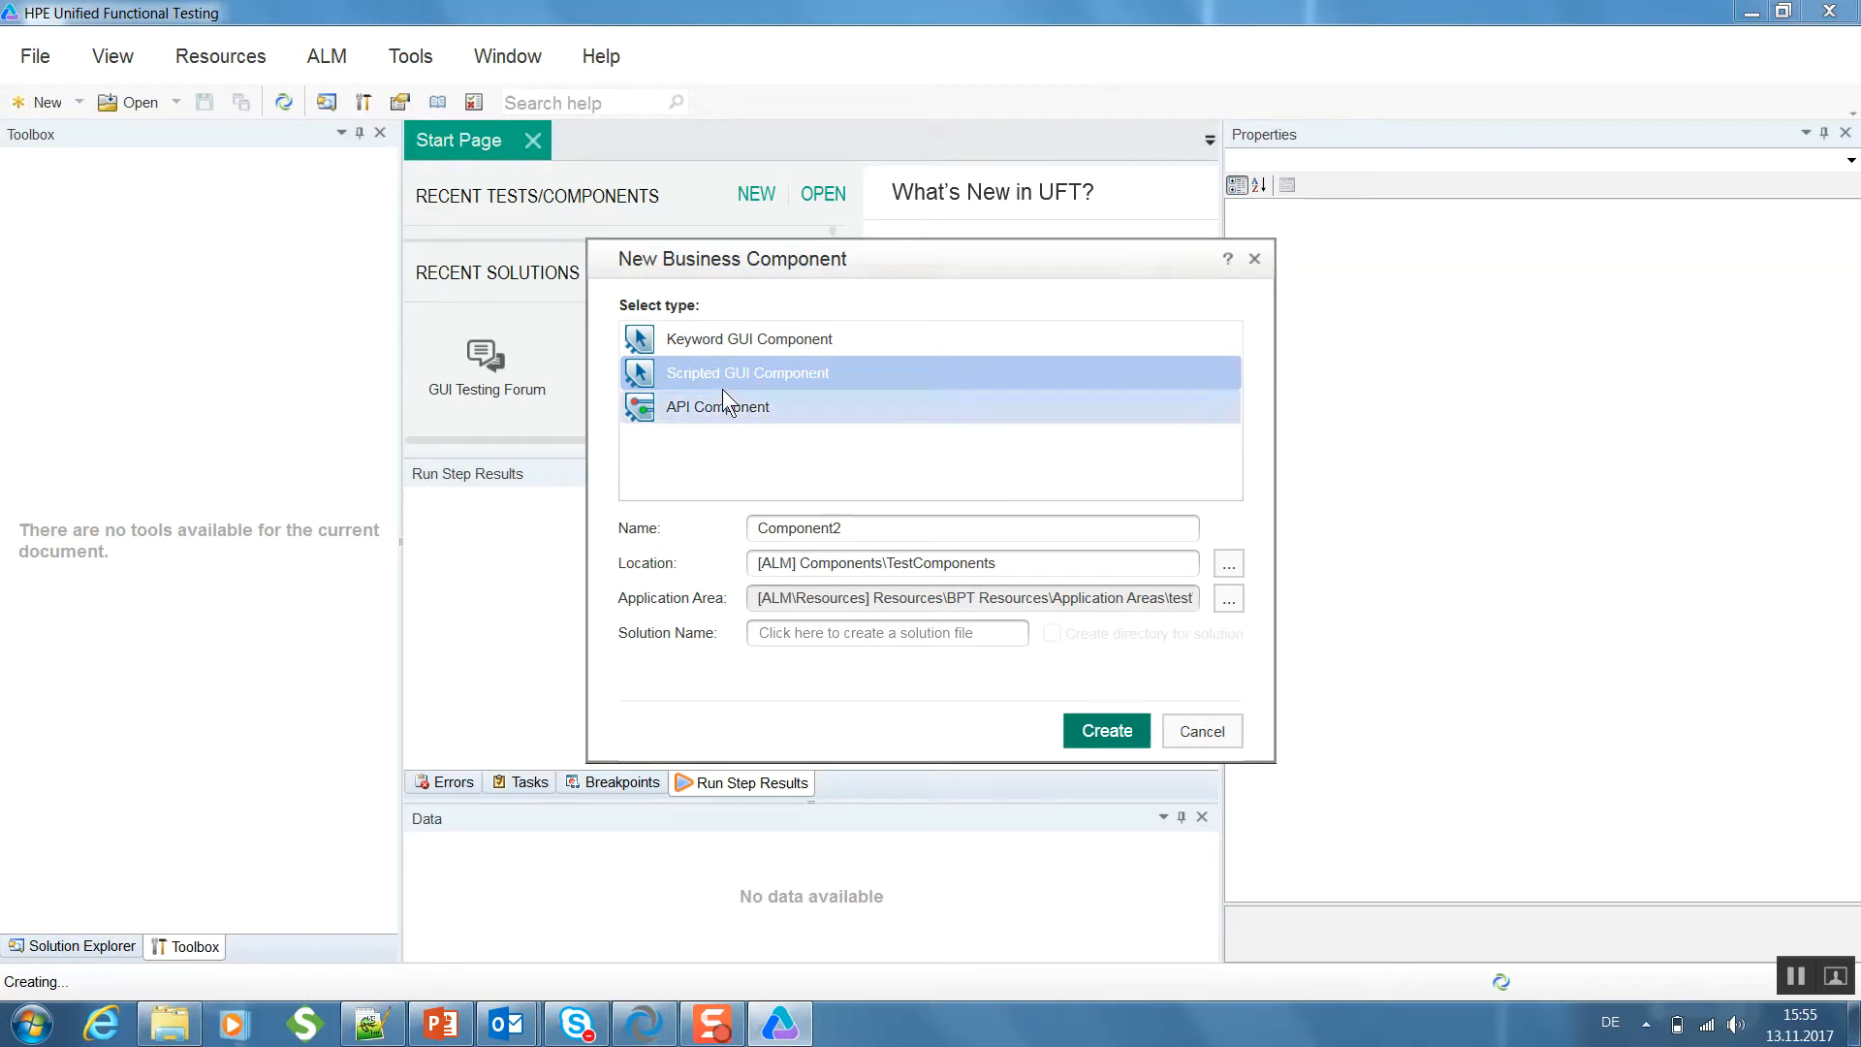
click(774, 346)
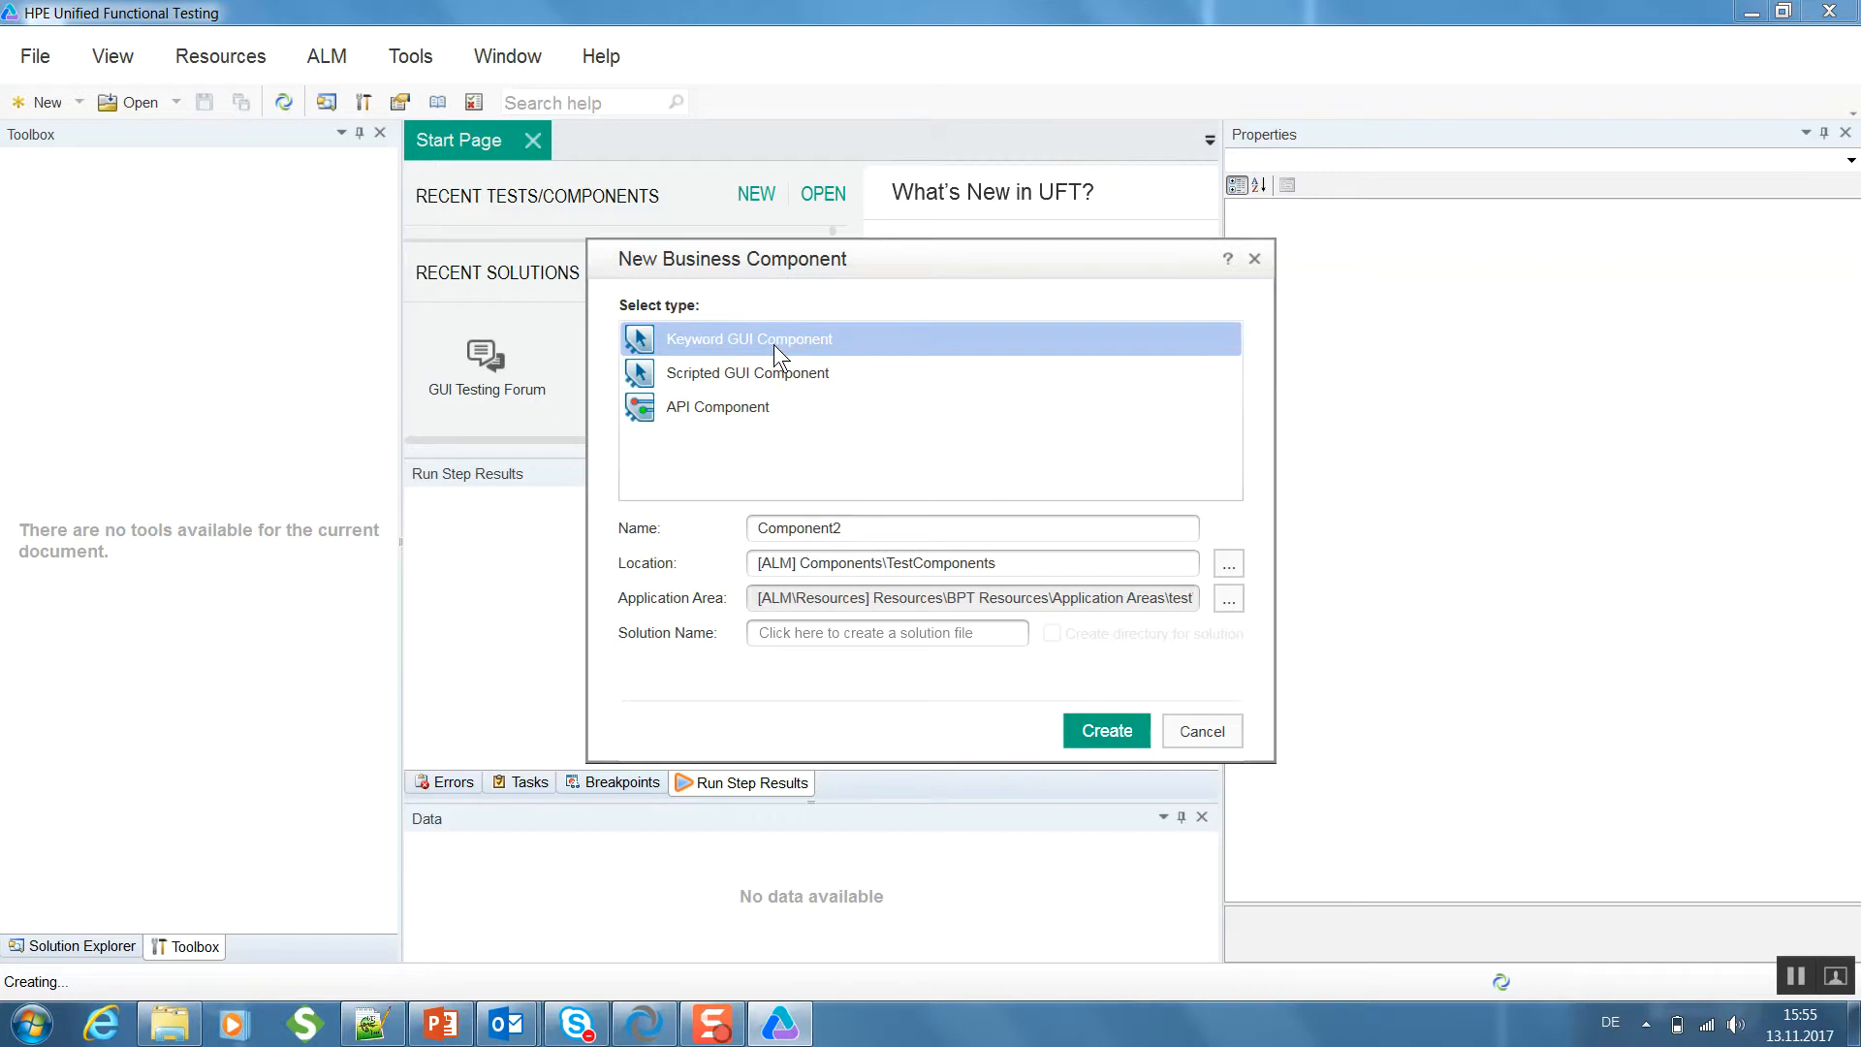
click(724, 362)
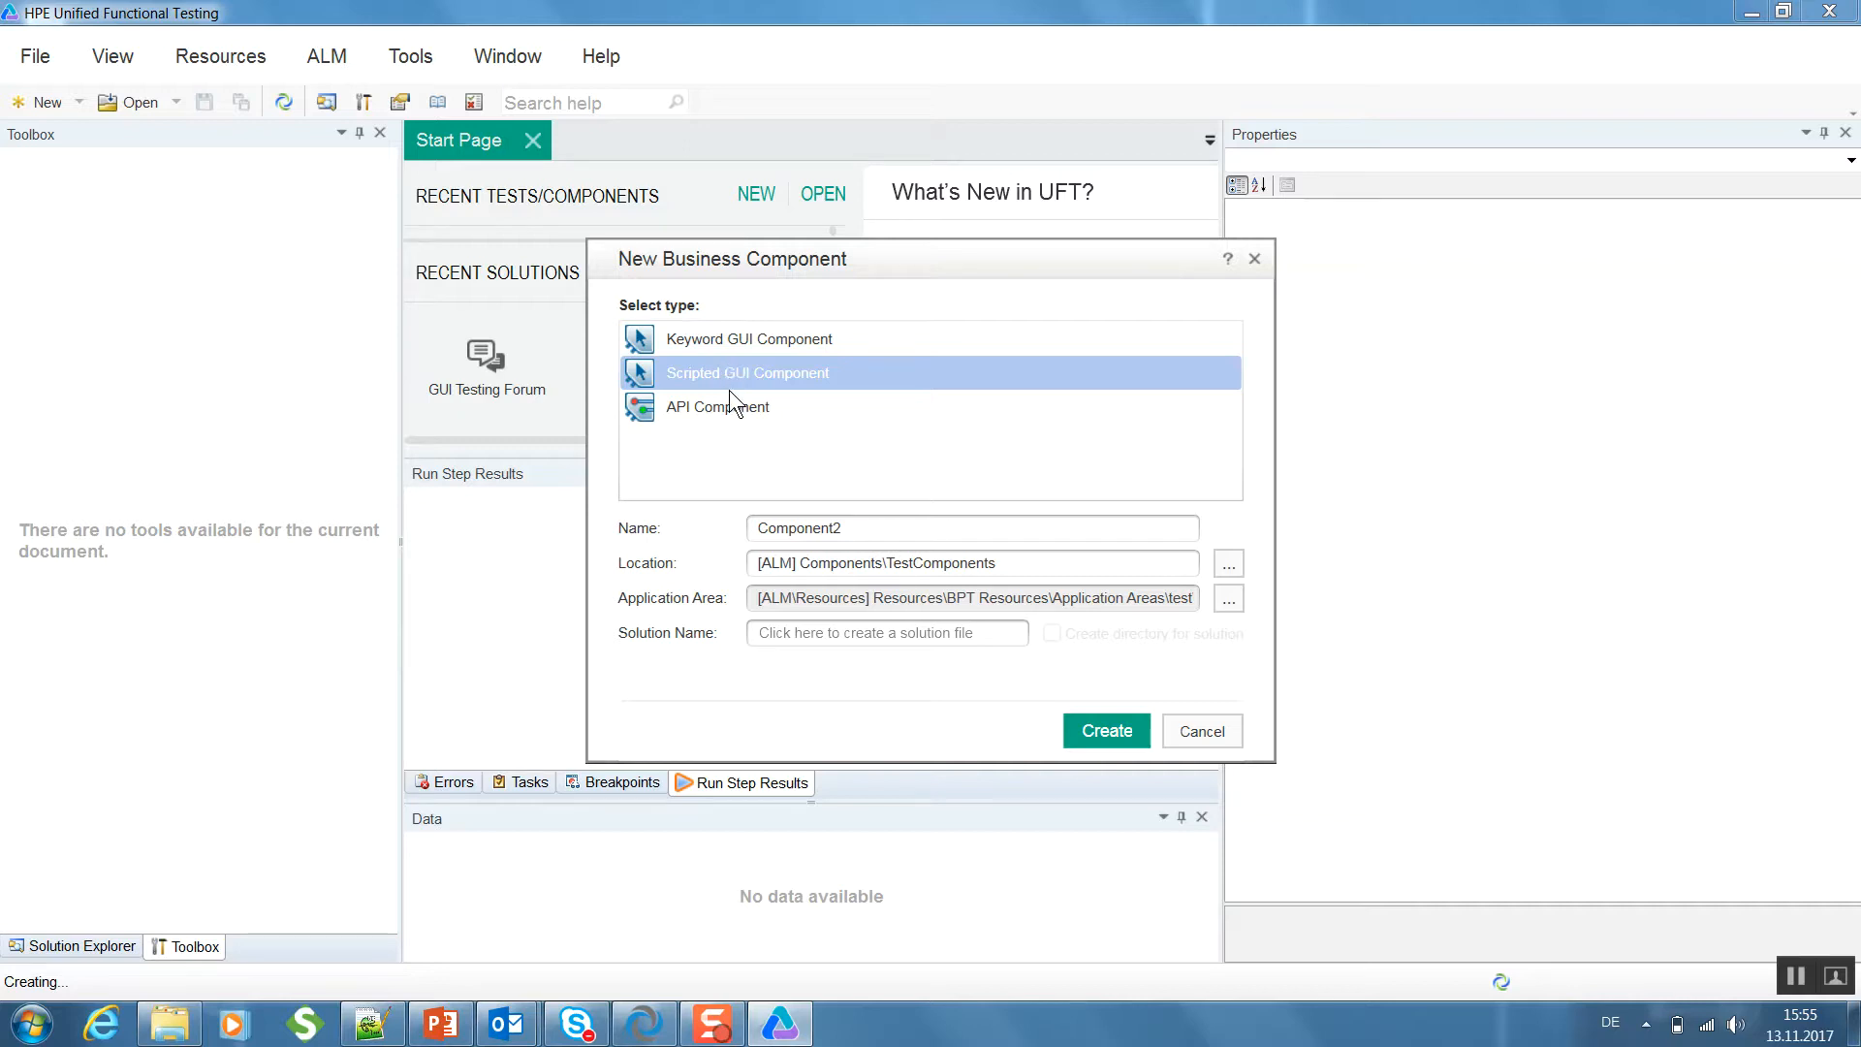
click(731, 406)
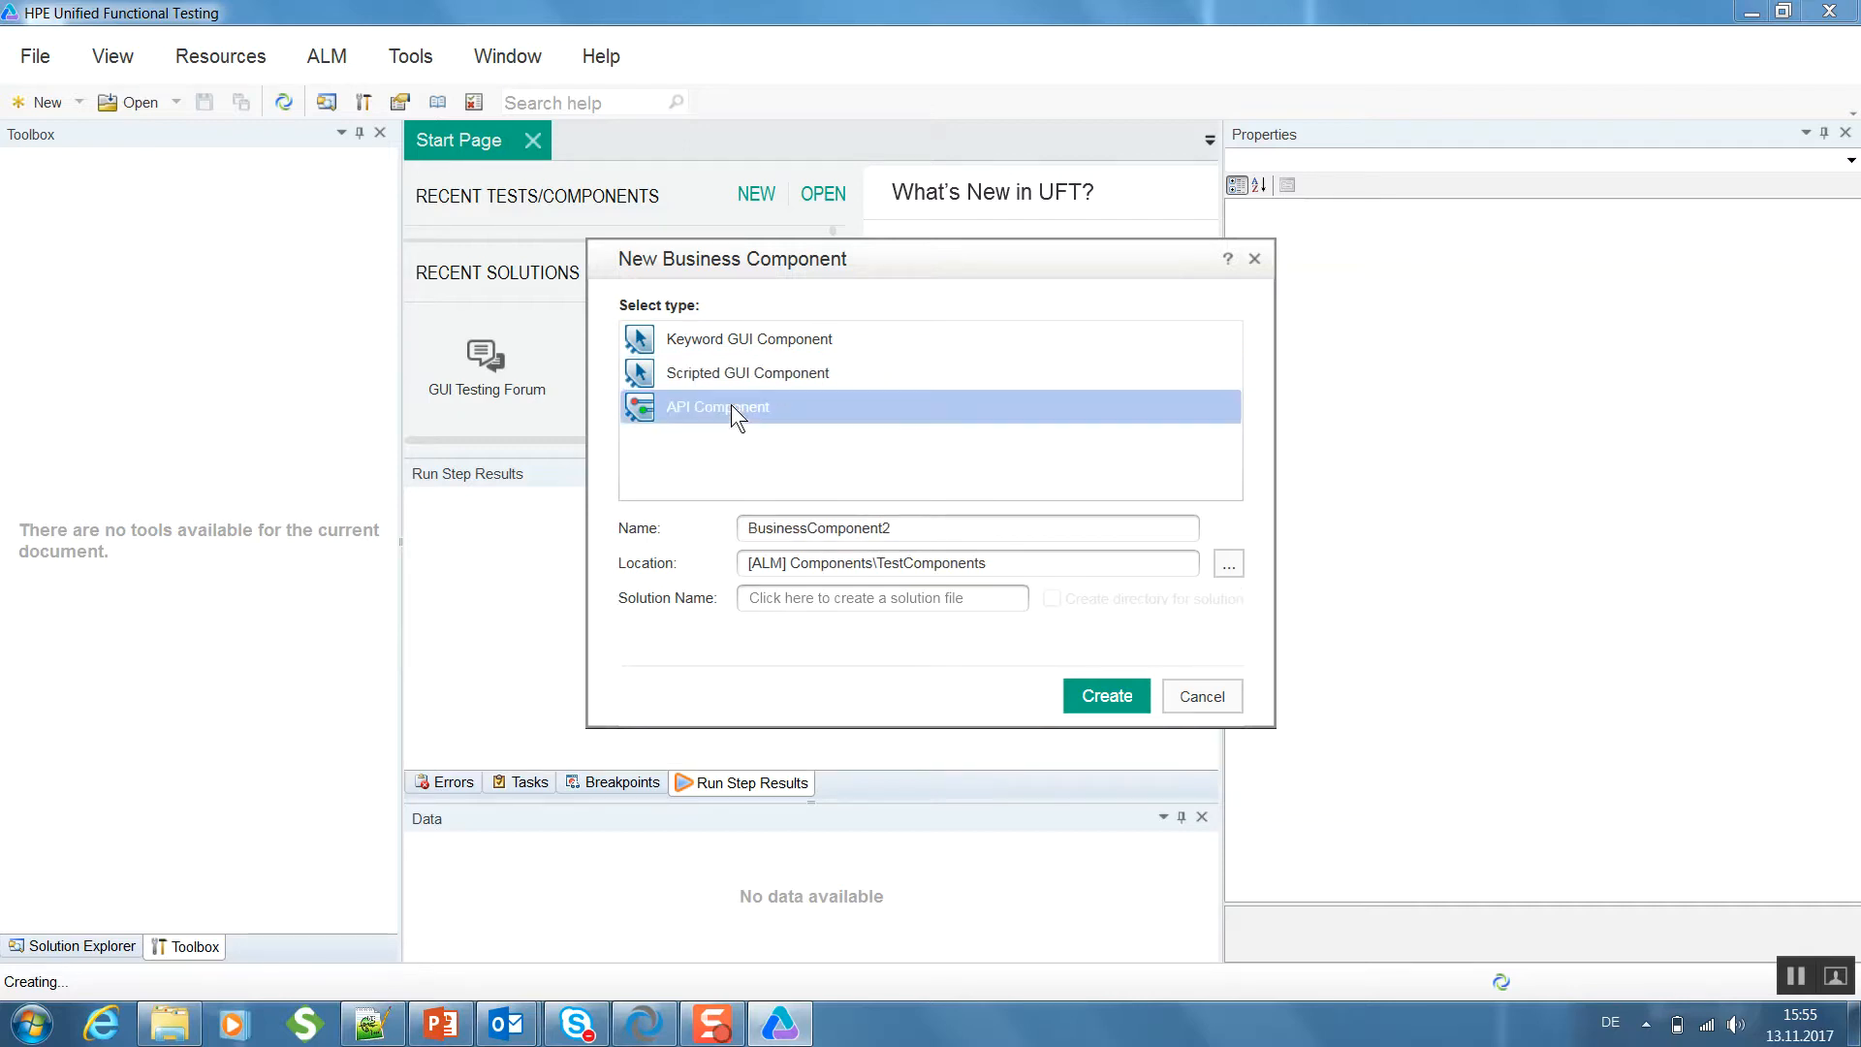
drag(968, 525, 612, 541)
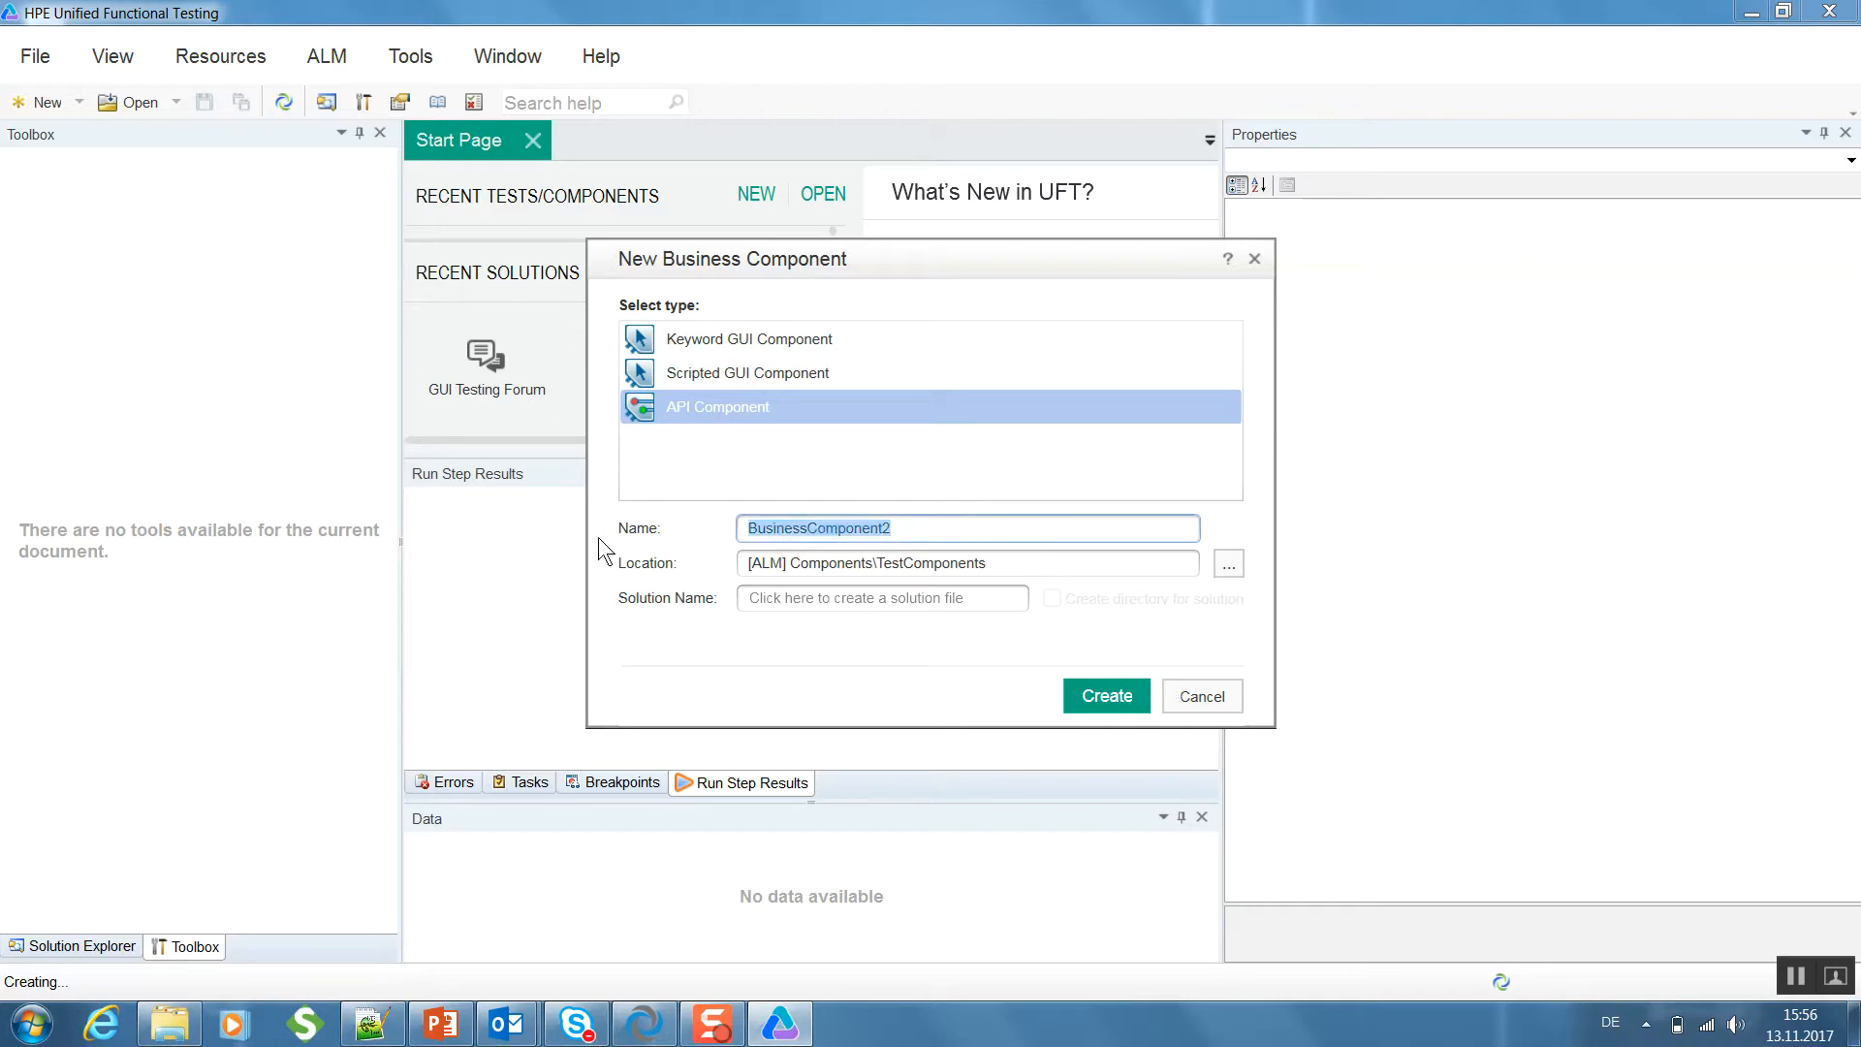
text(Test)
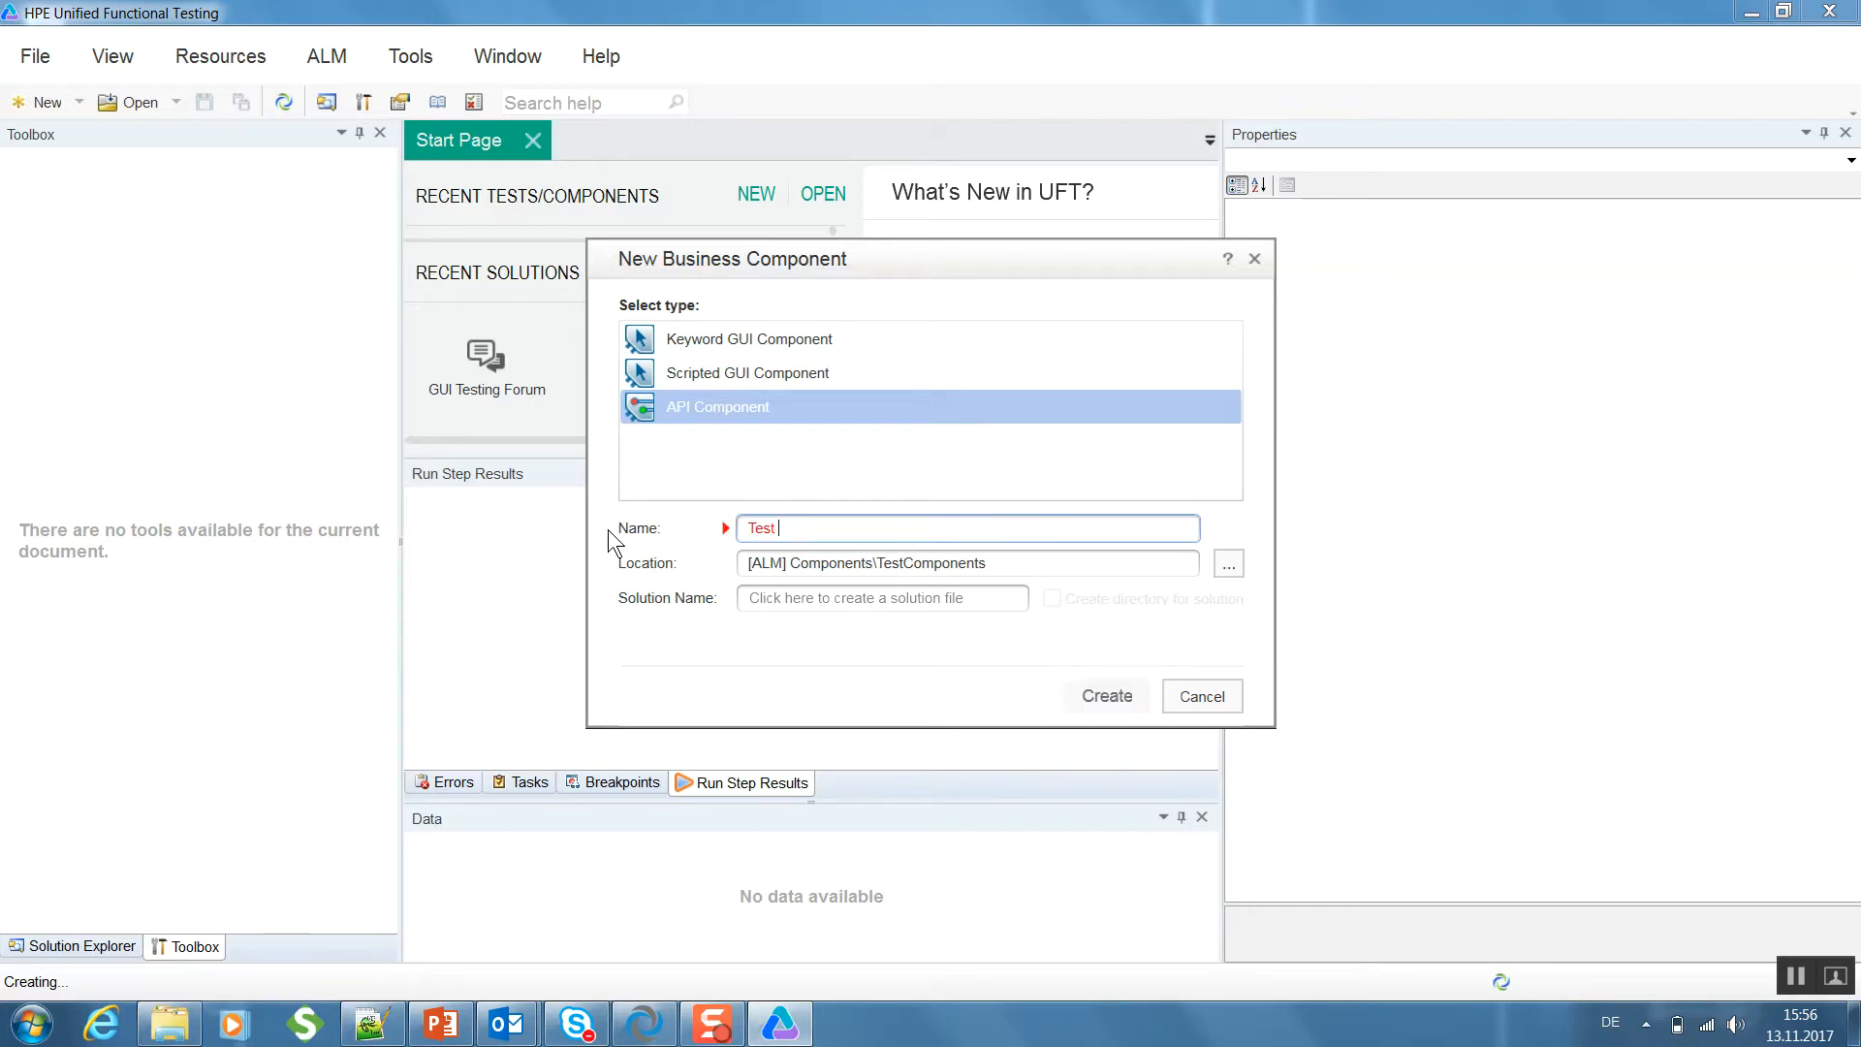
text(Component)
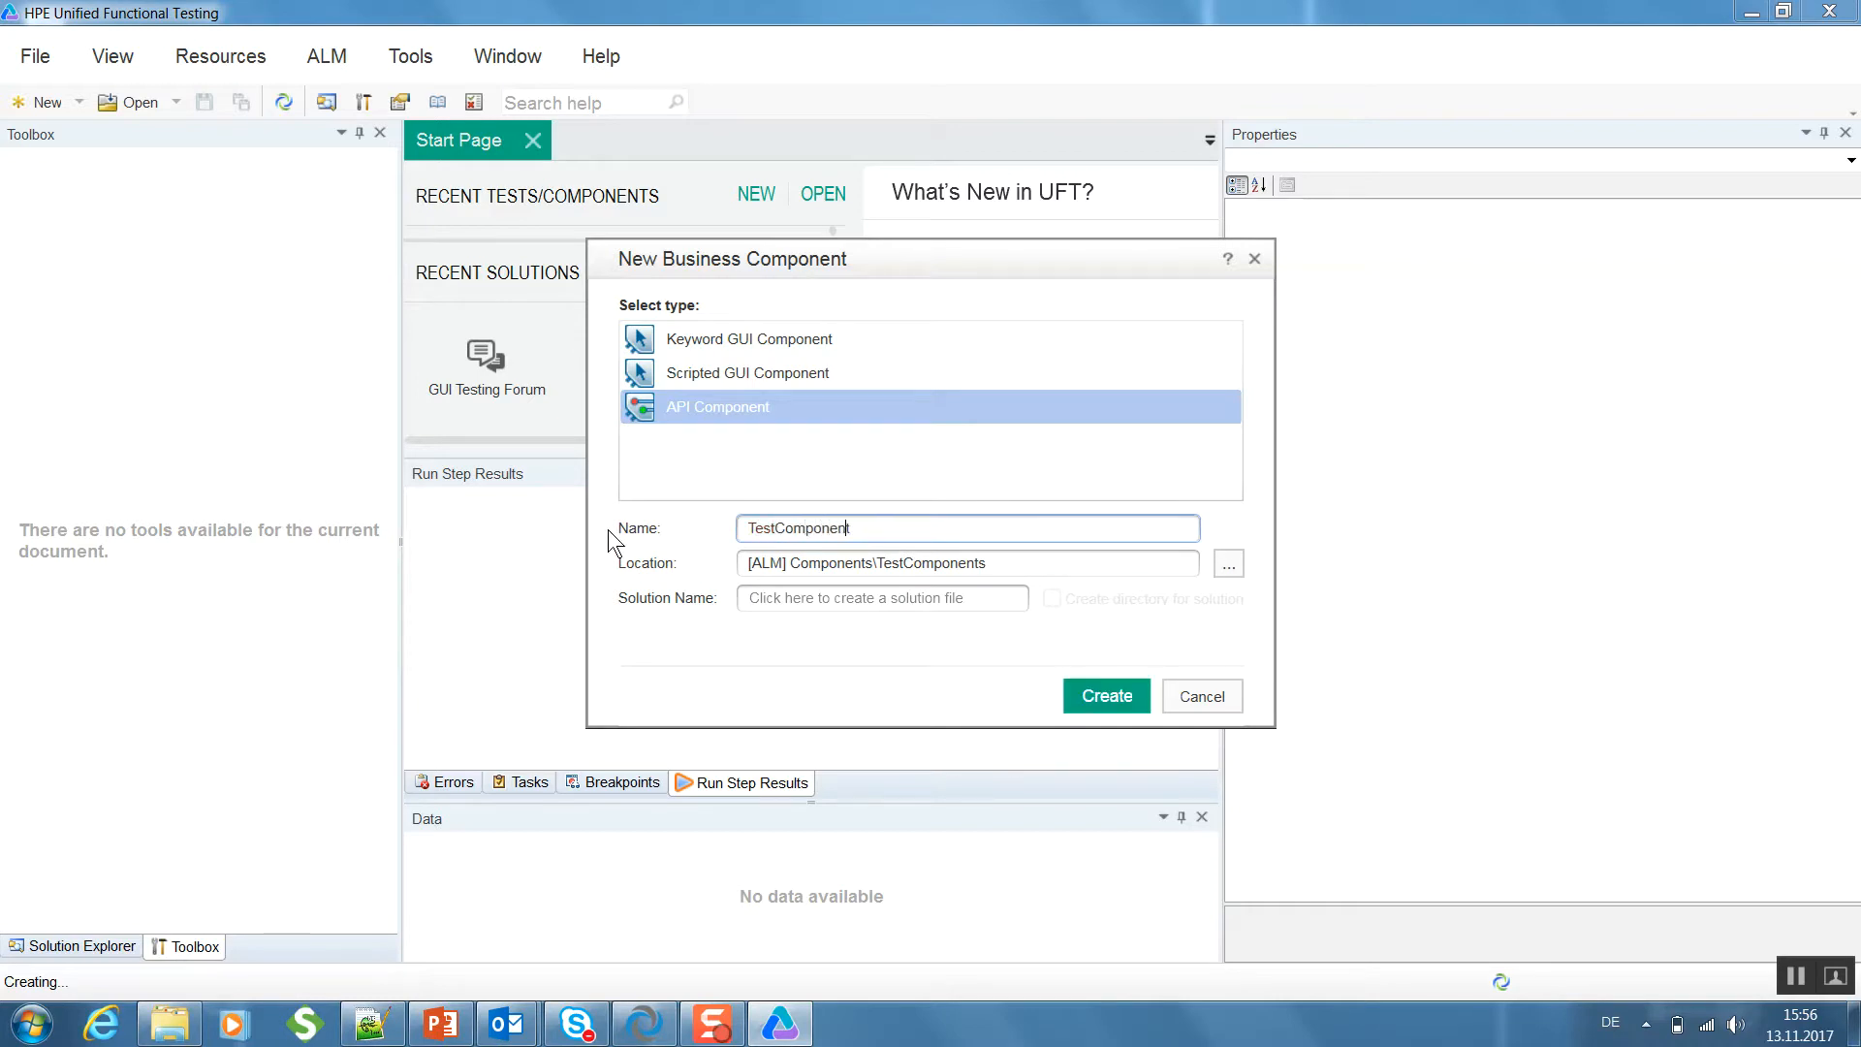
click(867, 372)
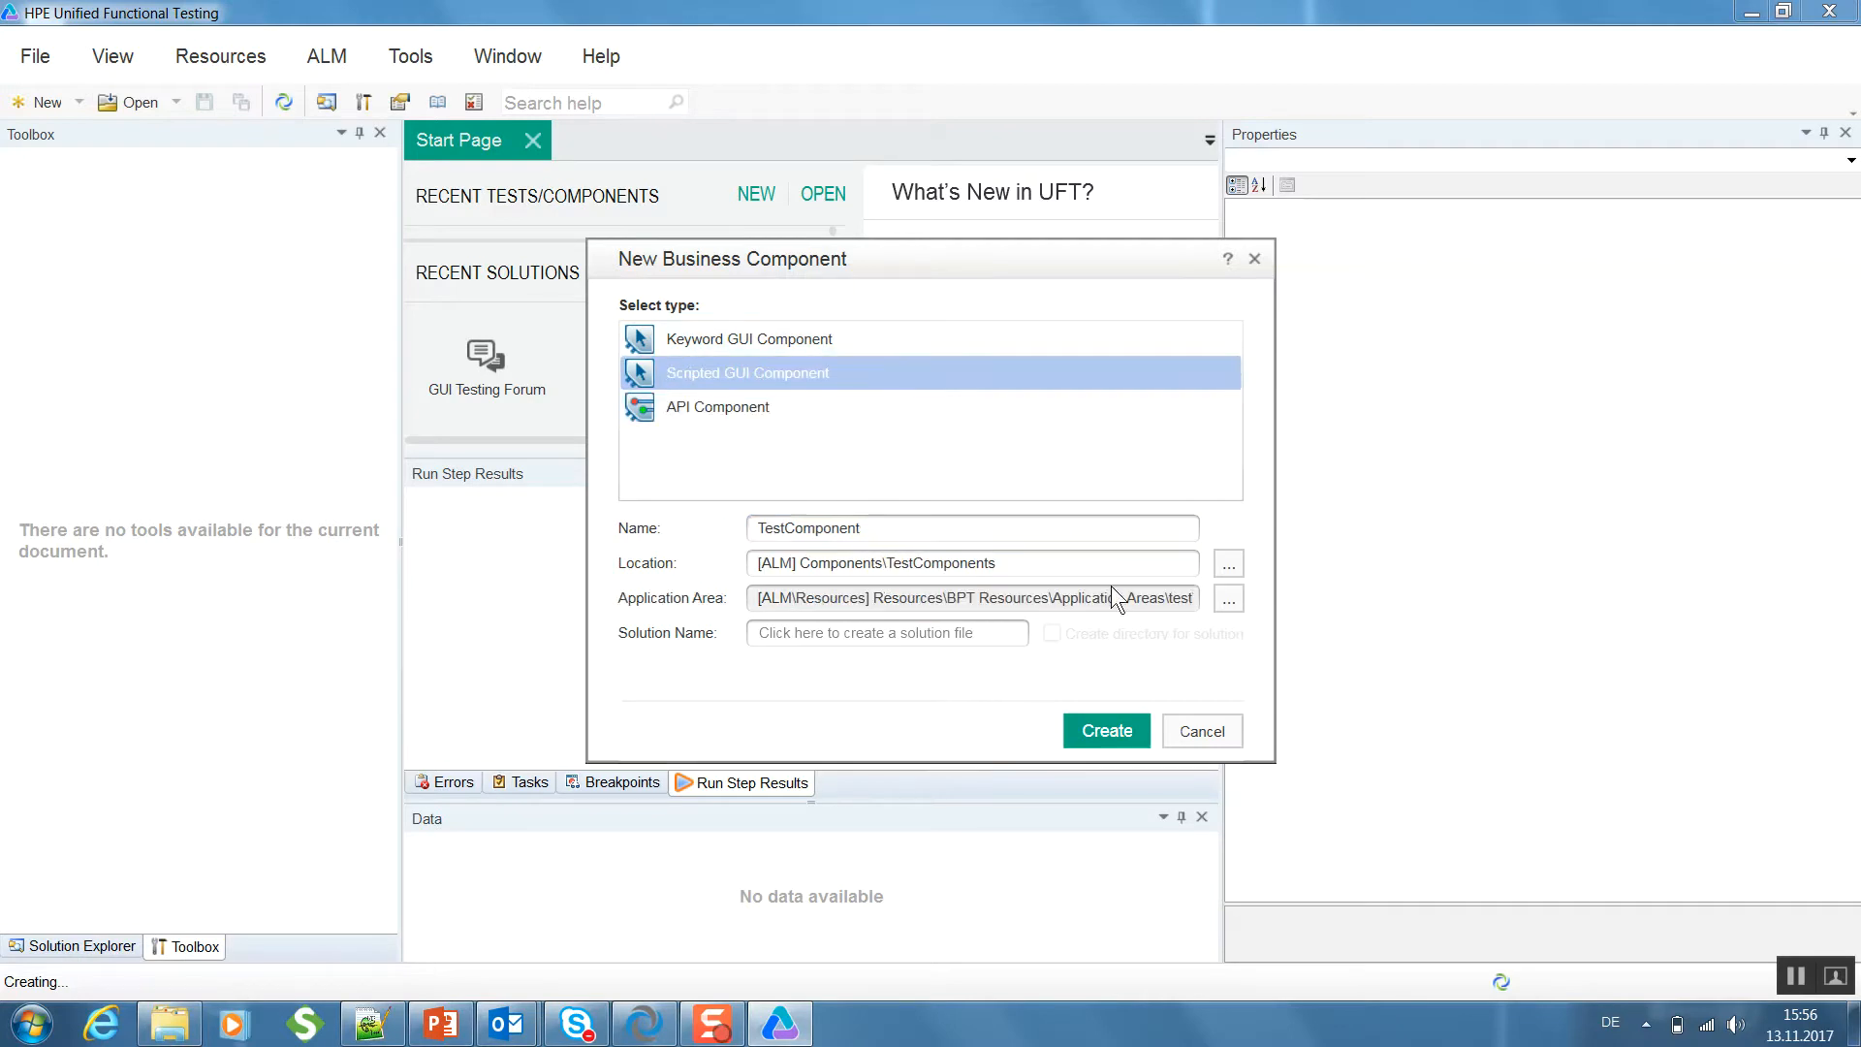
- Create the component in Components\TestComponents with TestArea as its application area
click(1227, 564)
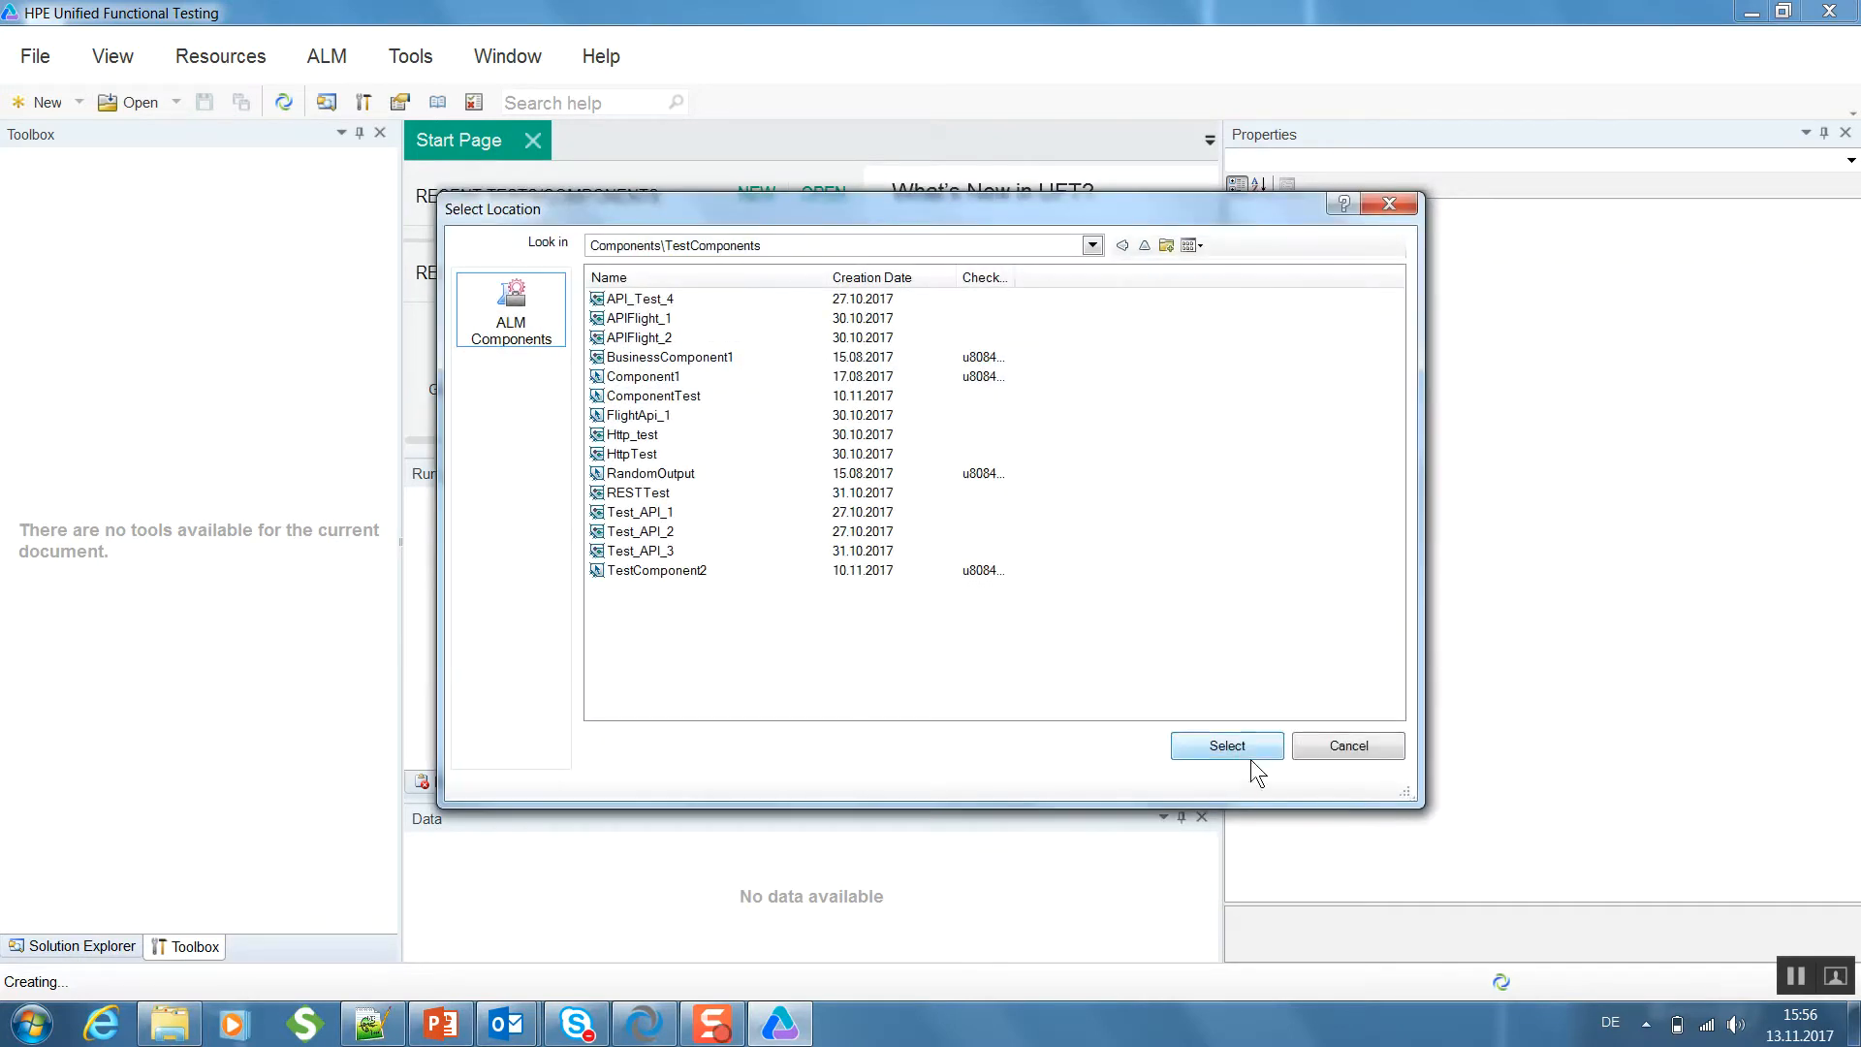
click(1236, 739)
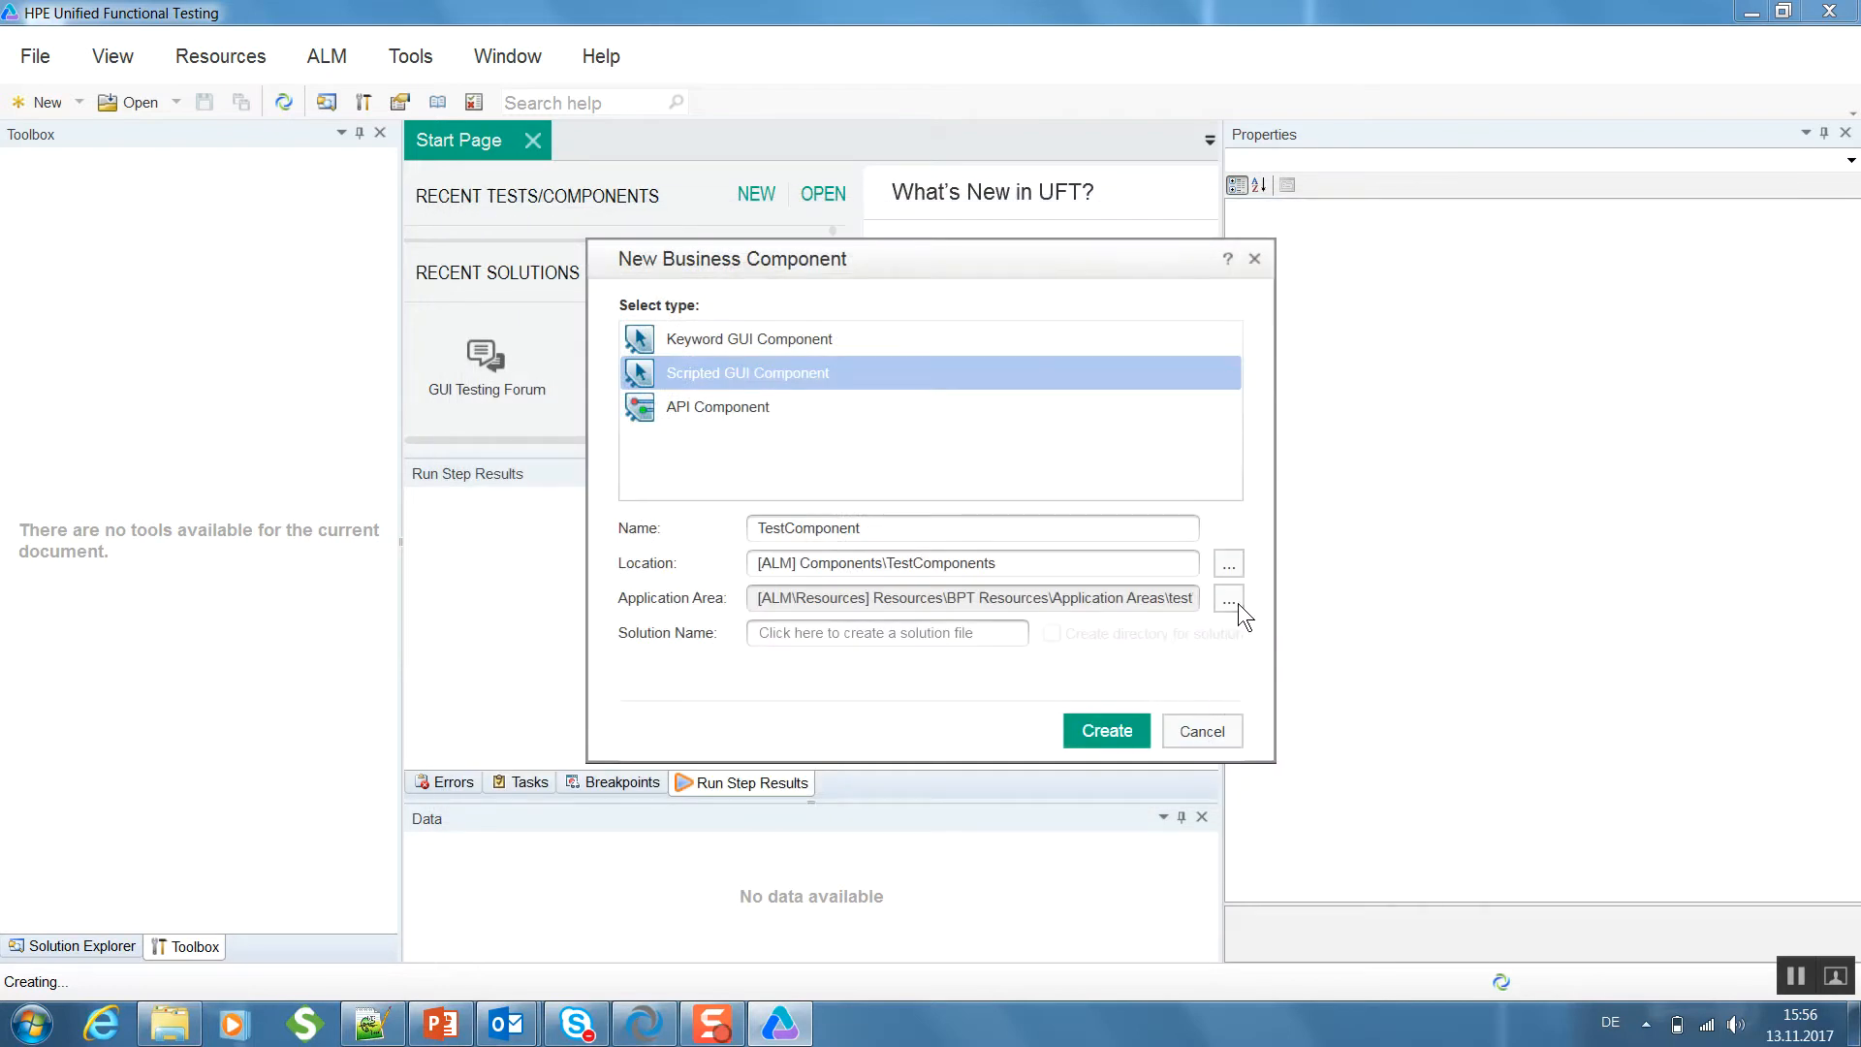
click(1237, 603)
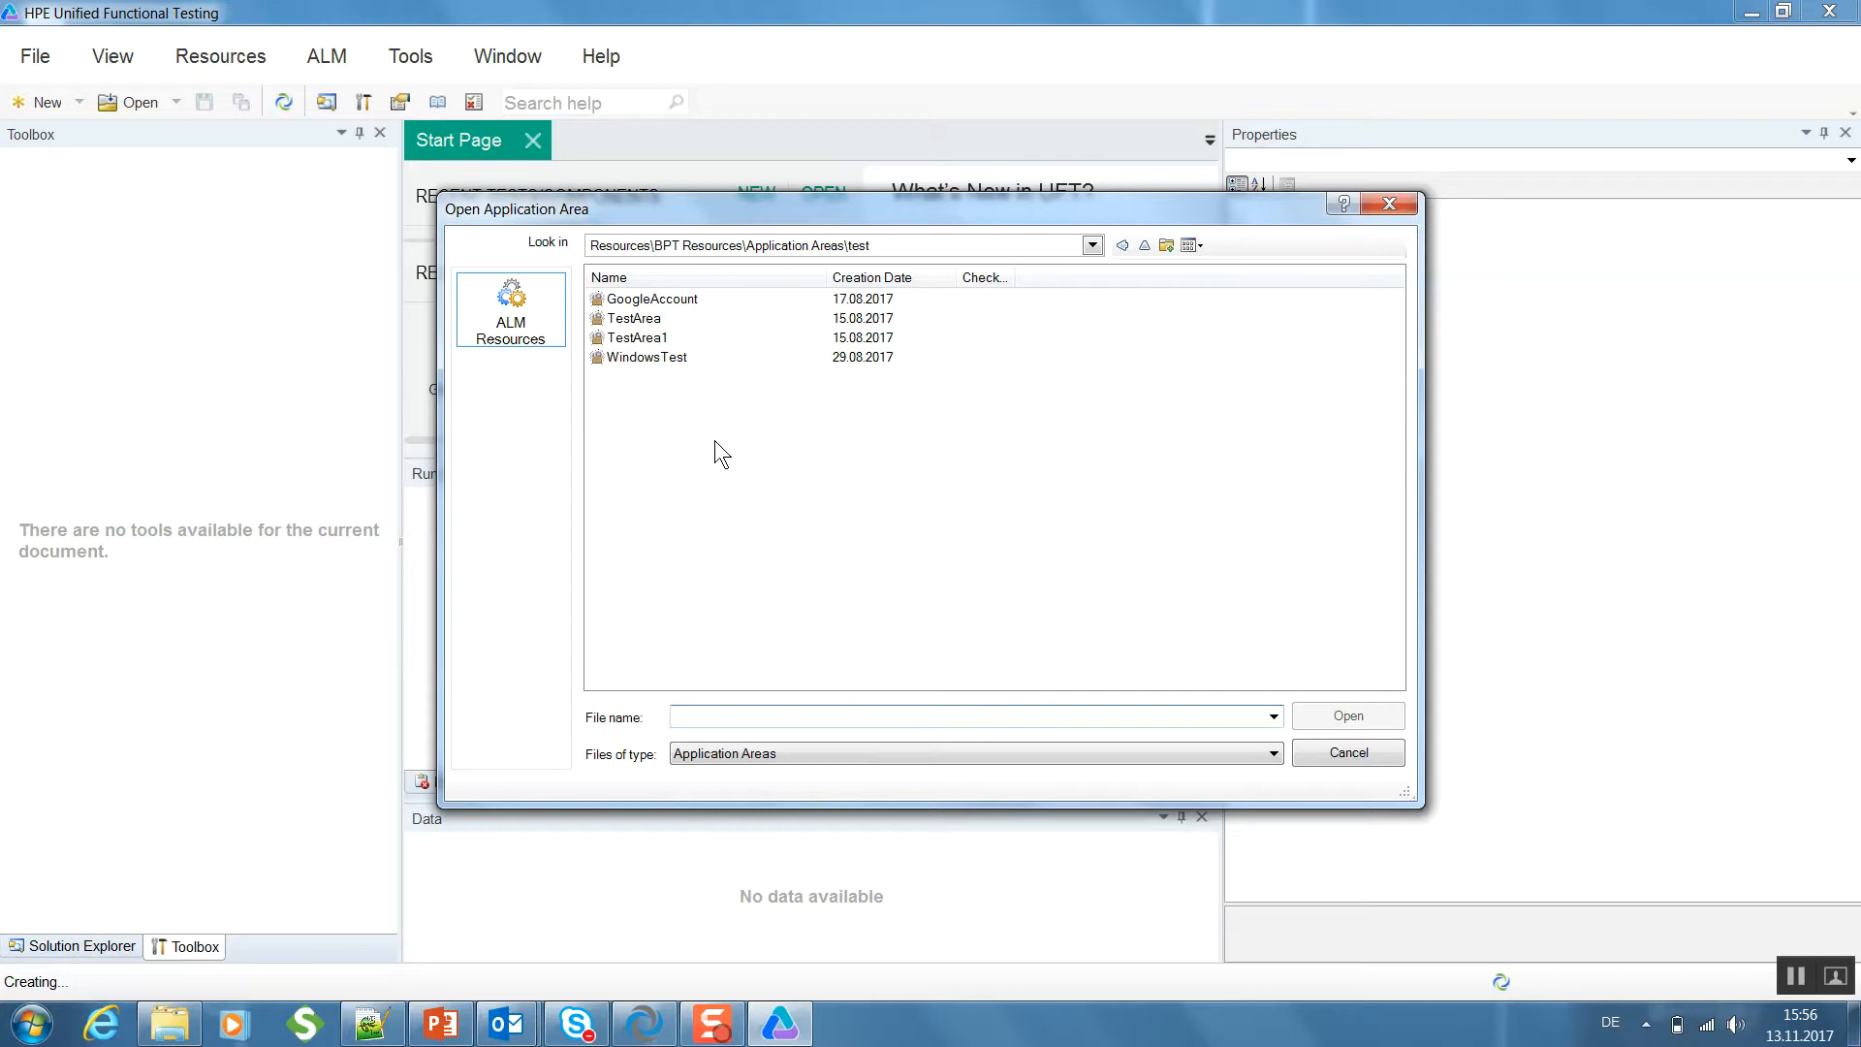
click(655, 320)
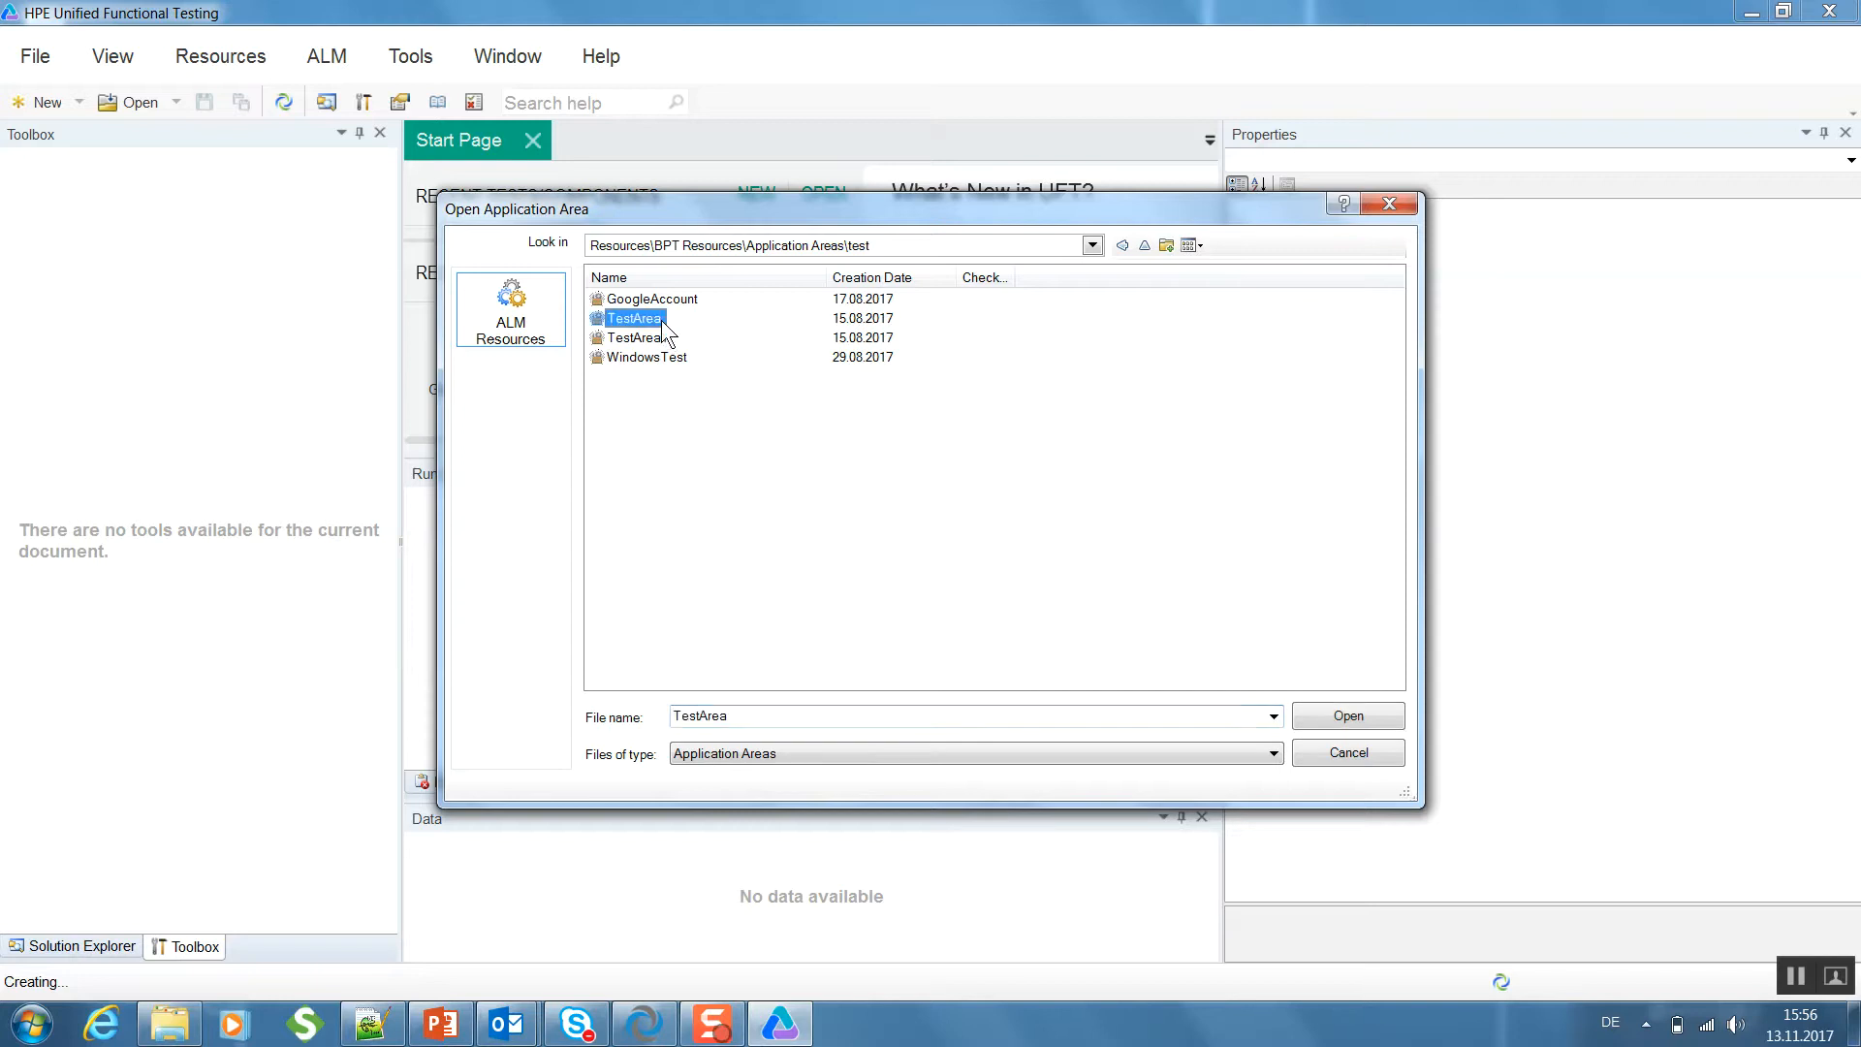
click(1354, 716)
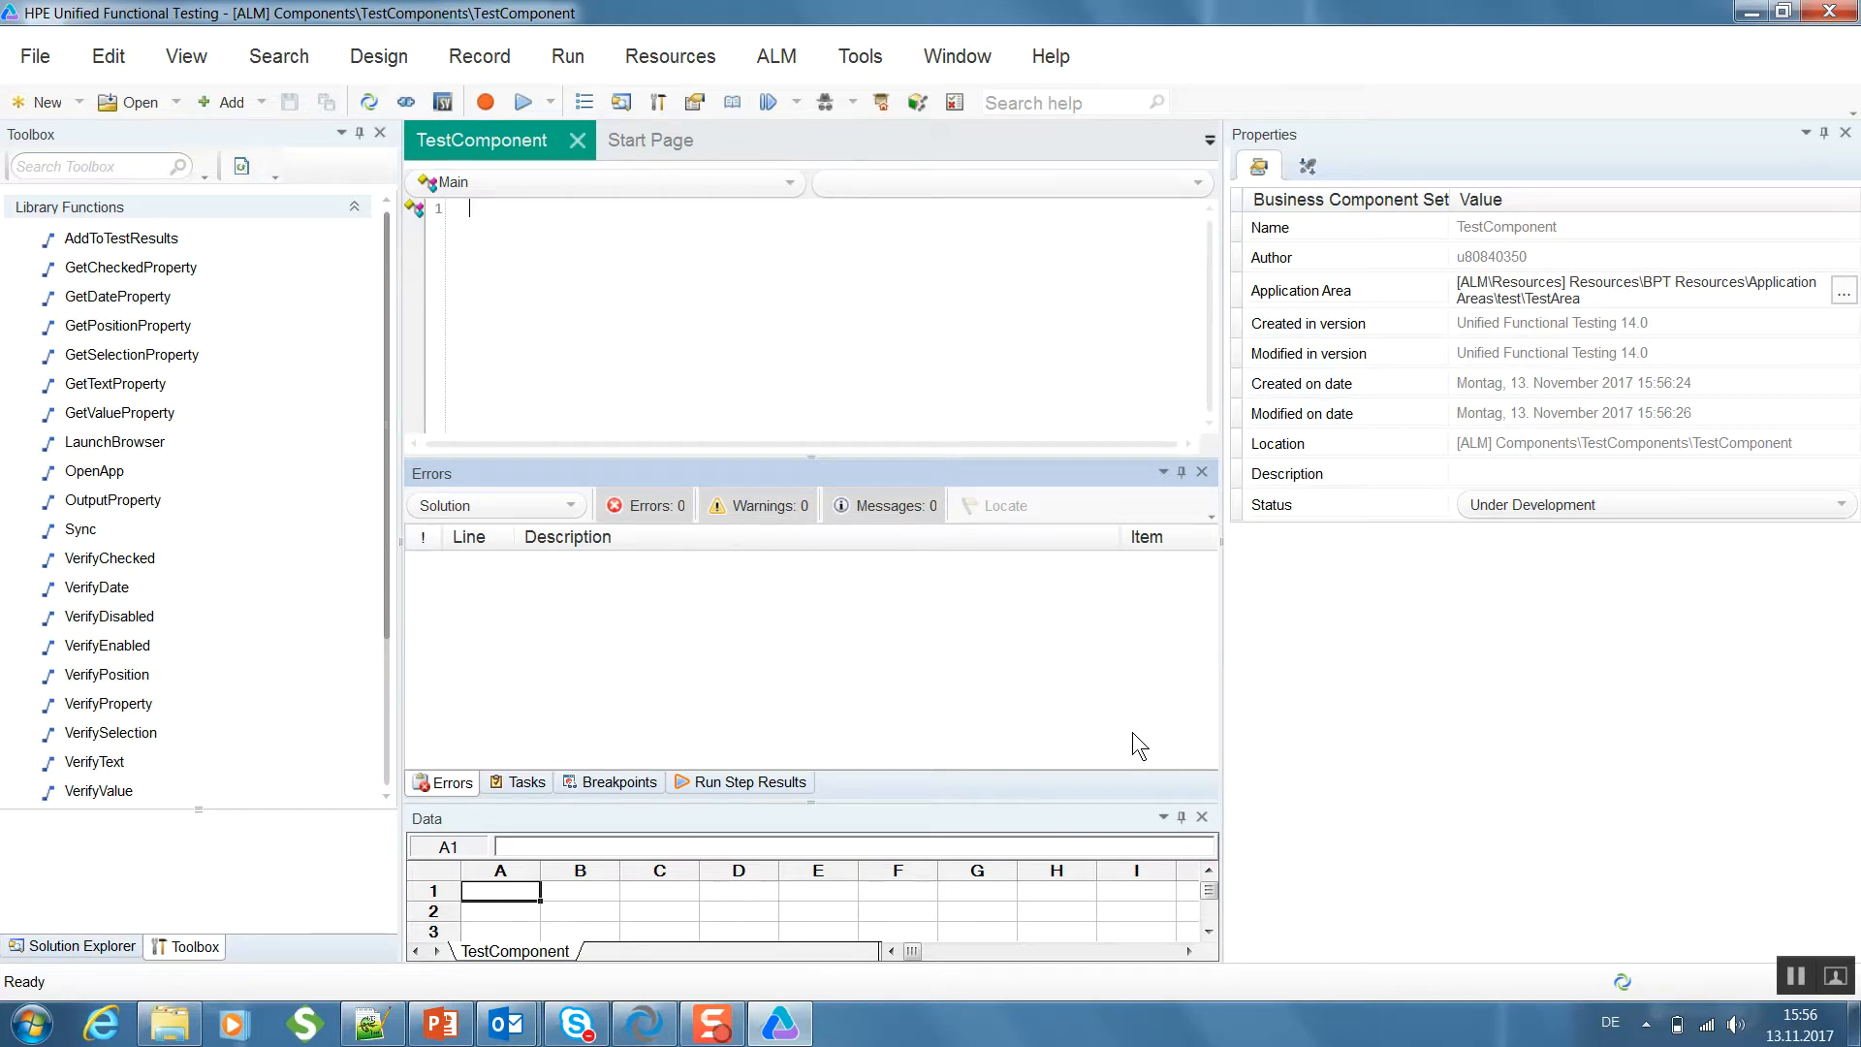
- Open the Object Spy, briefly start its object picking and cancel it
click(828, 103)
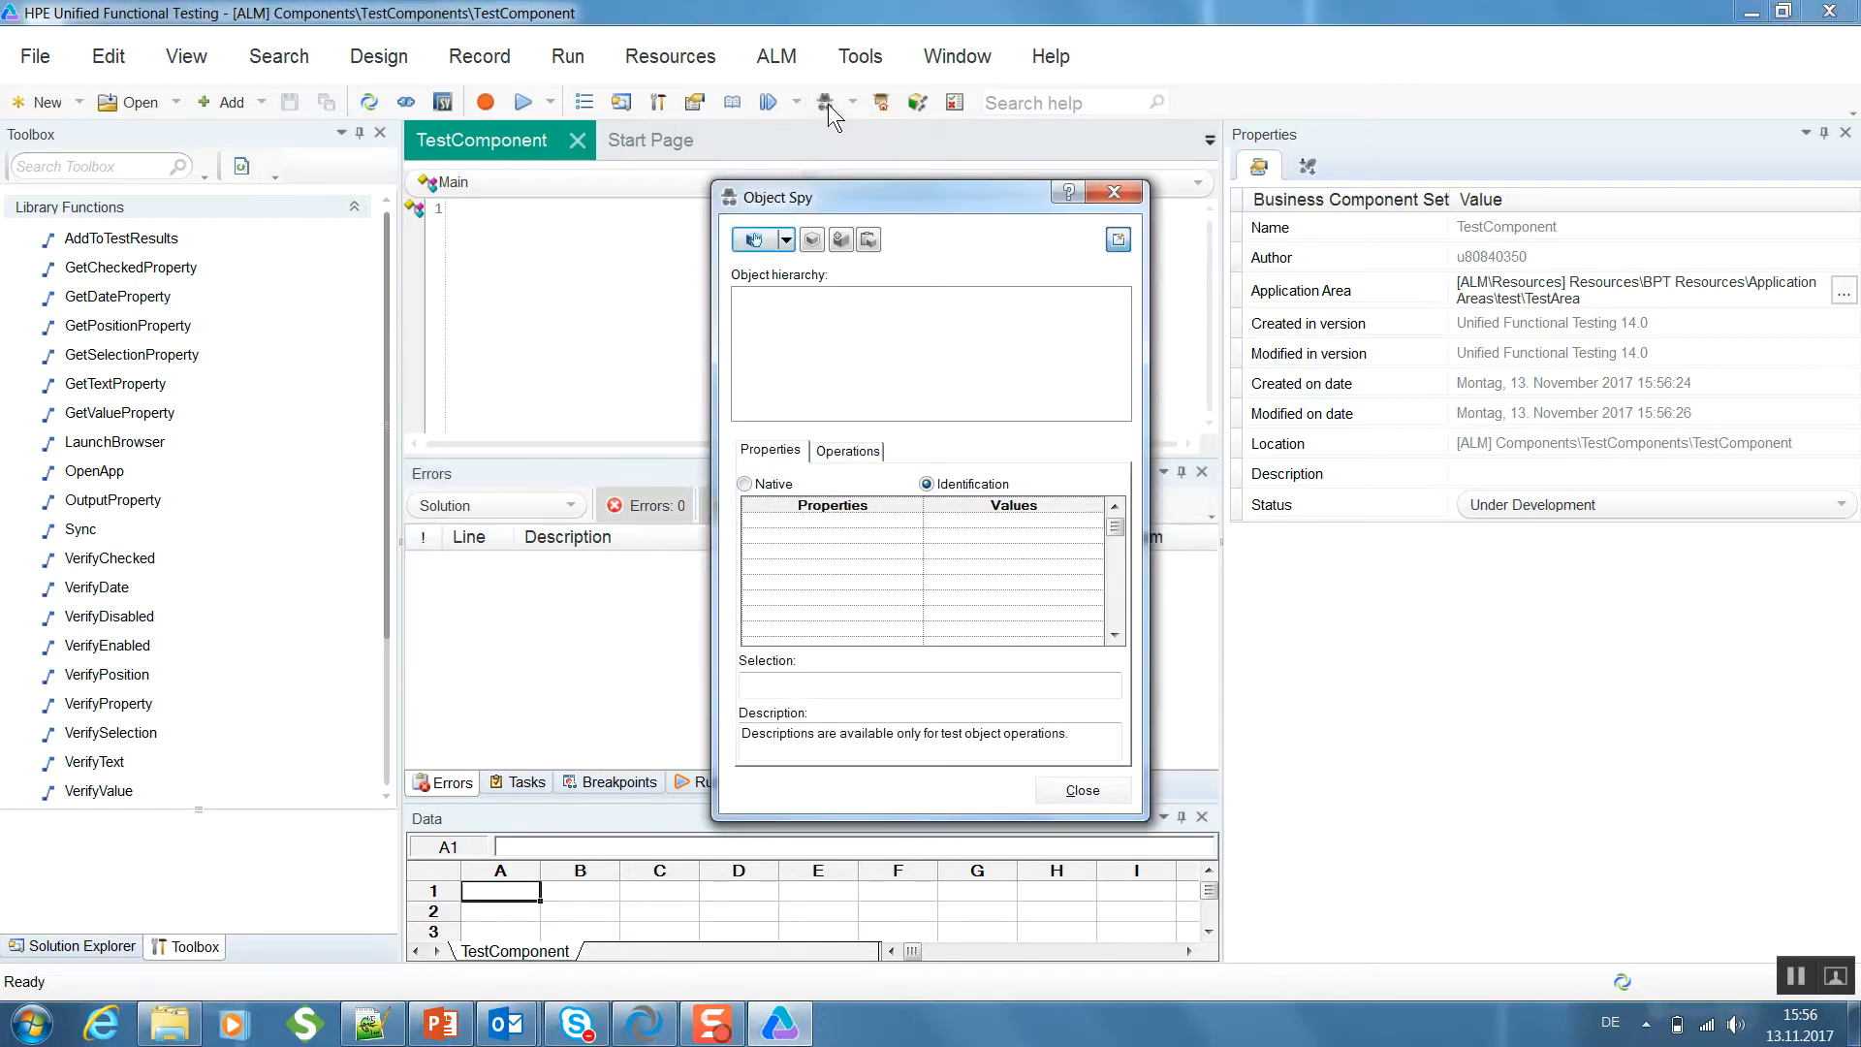
click(755, 242)
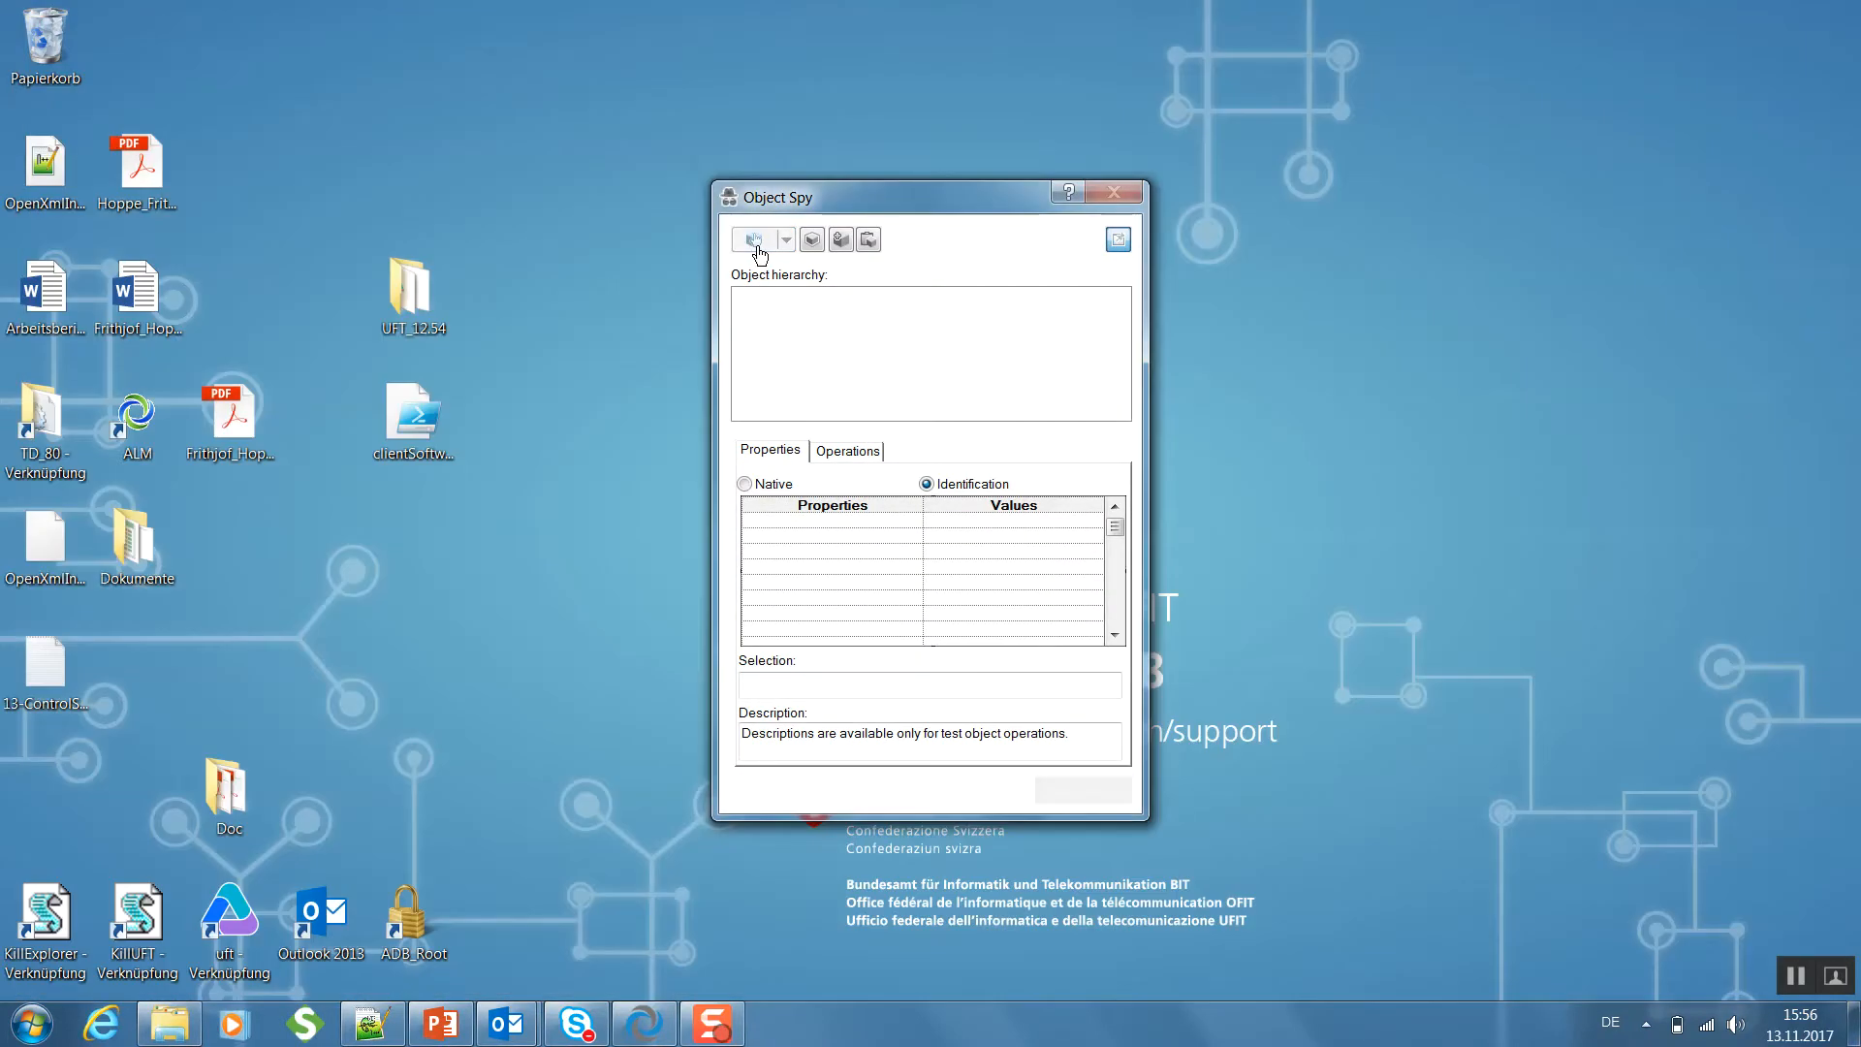
key(Escape)
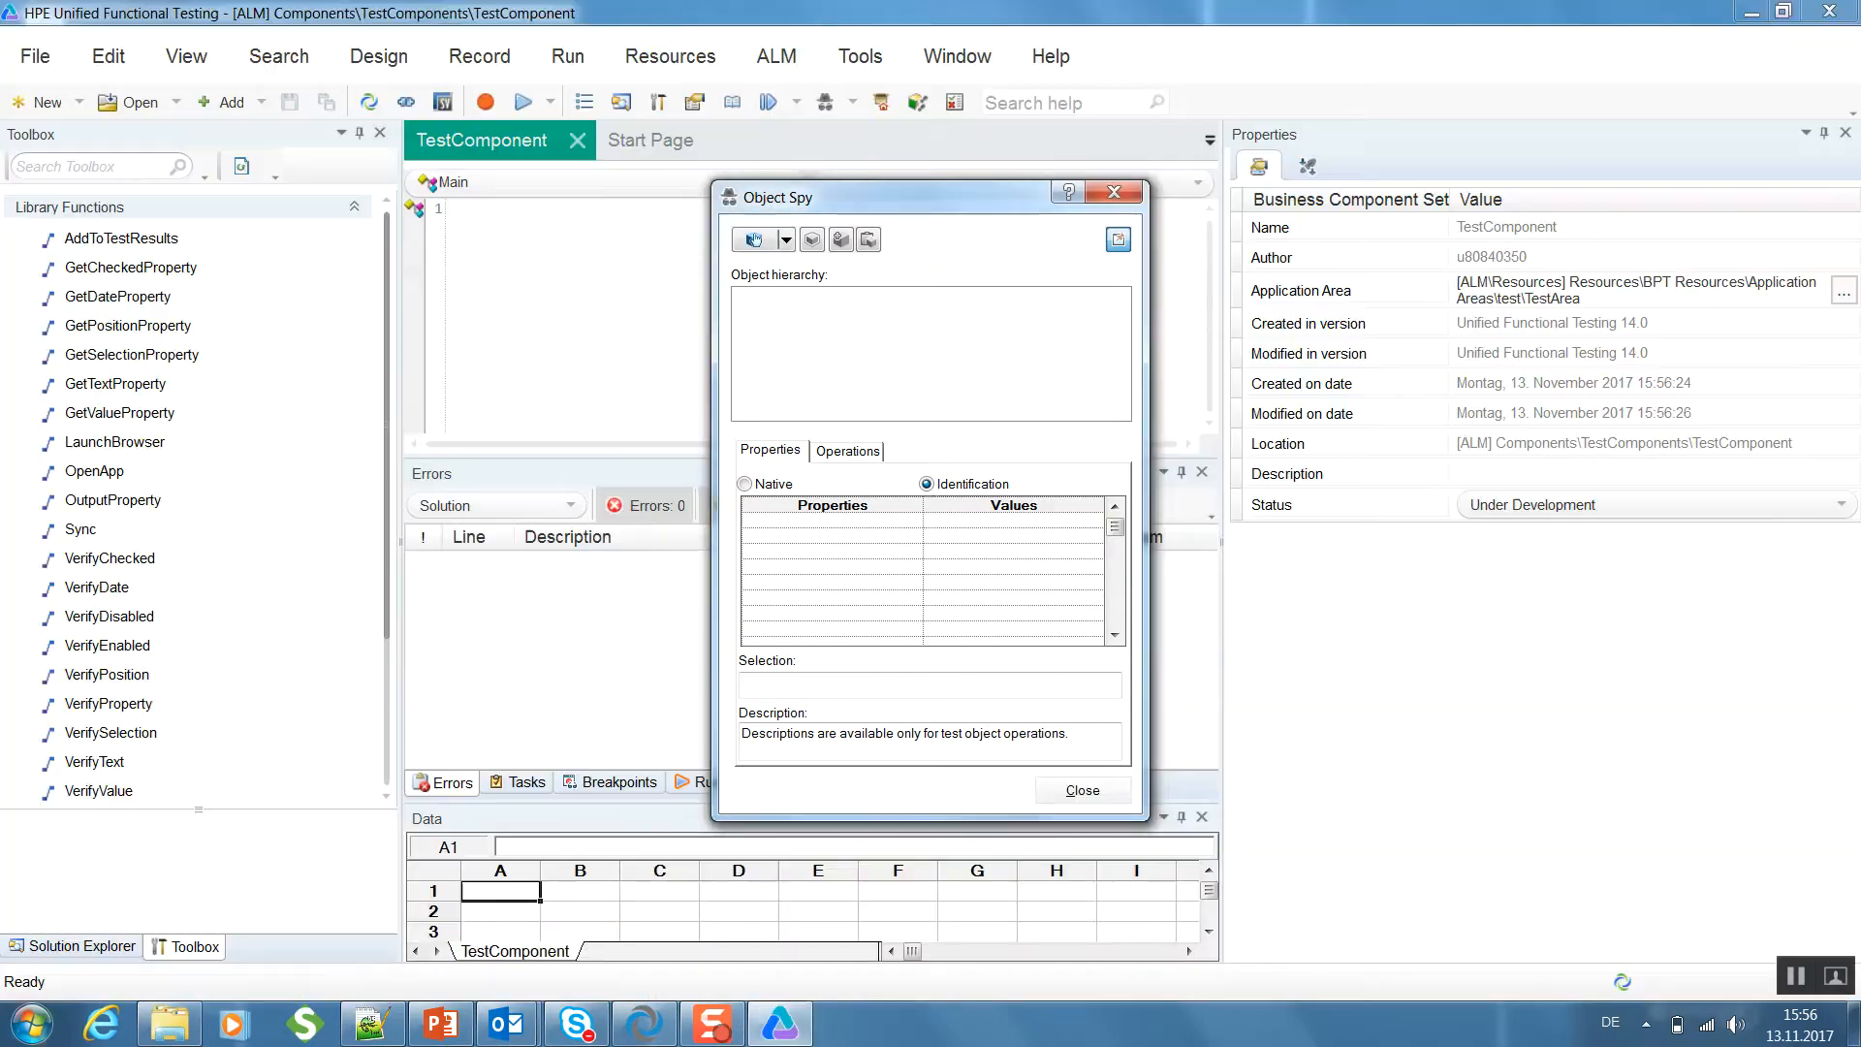
click(90, 1029)
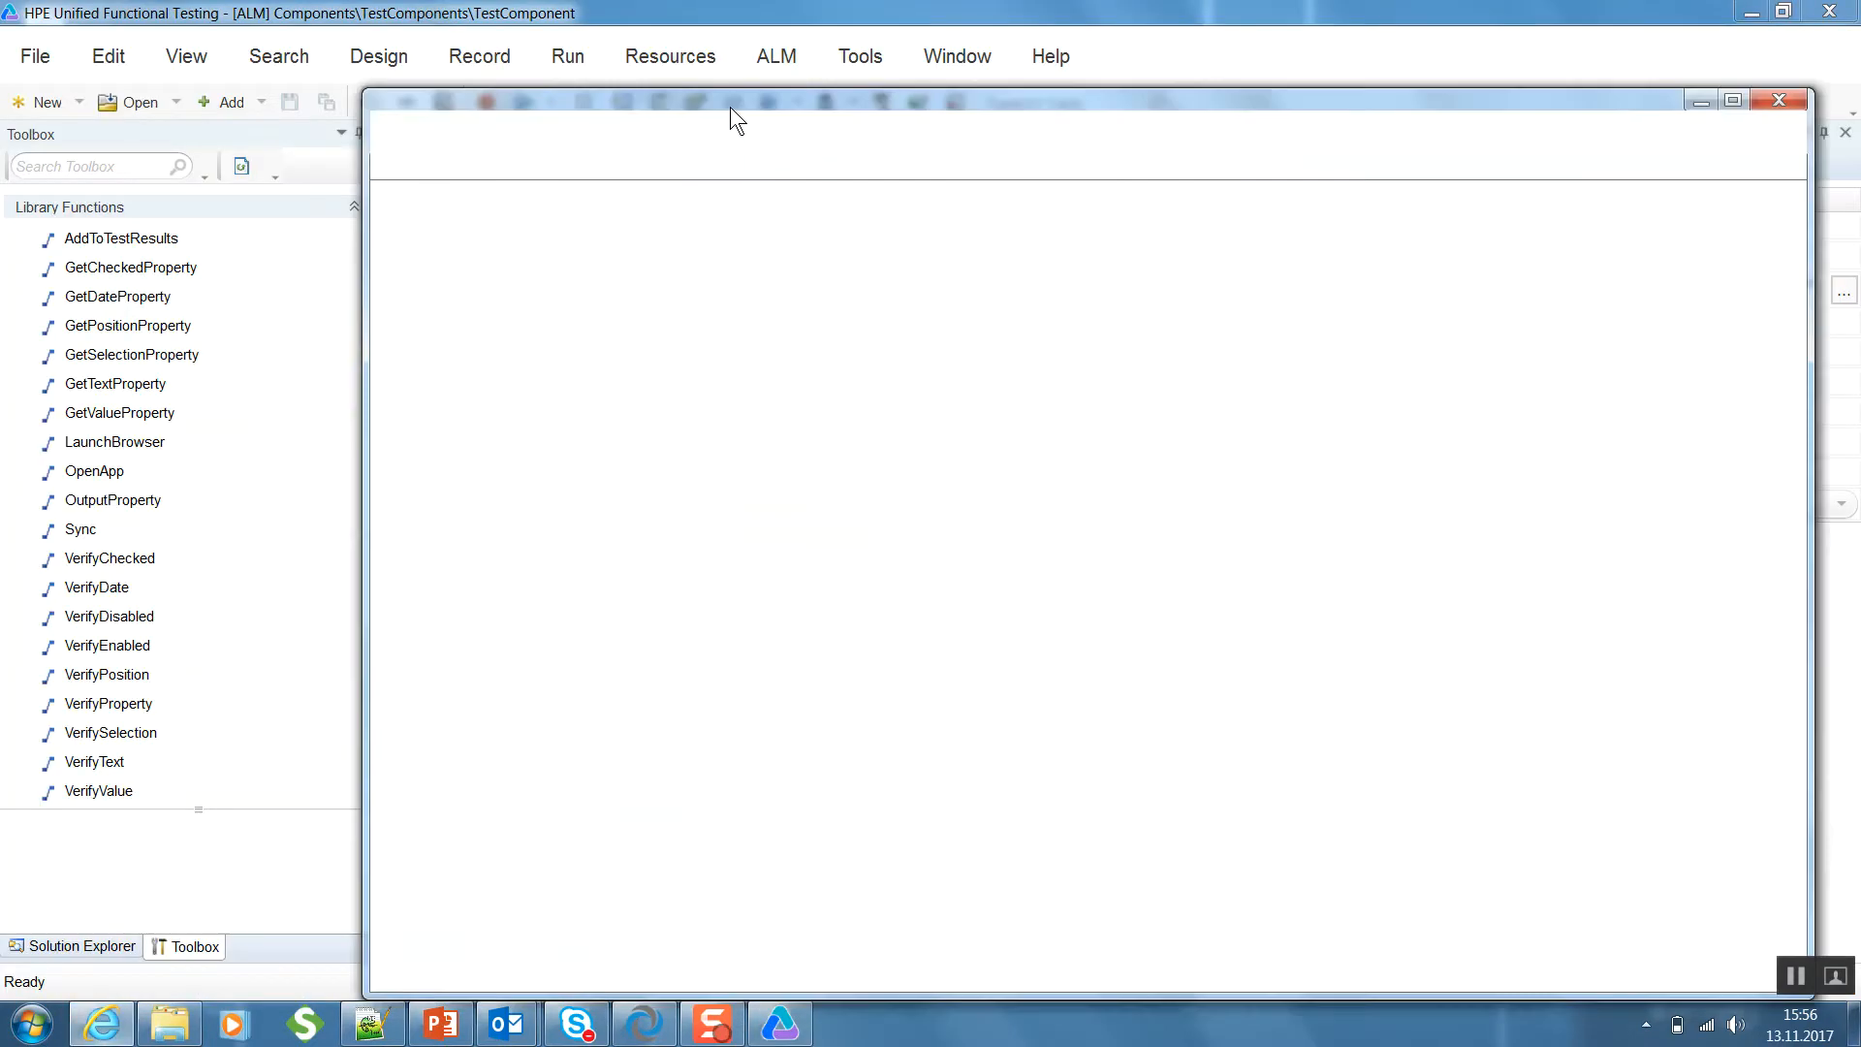
click(696, 142)
text(ama)
key(shift+Return)
click(1734, 100)
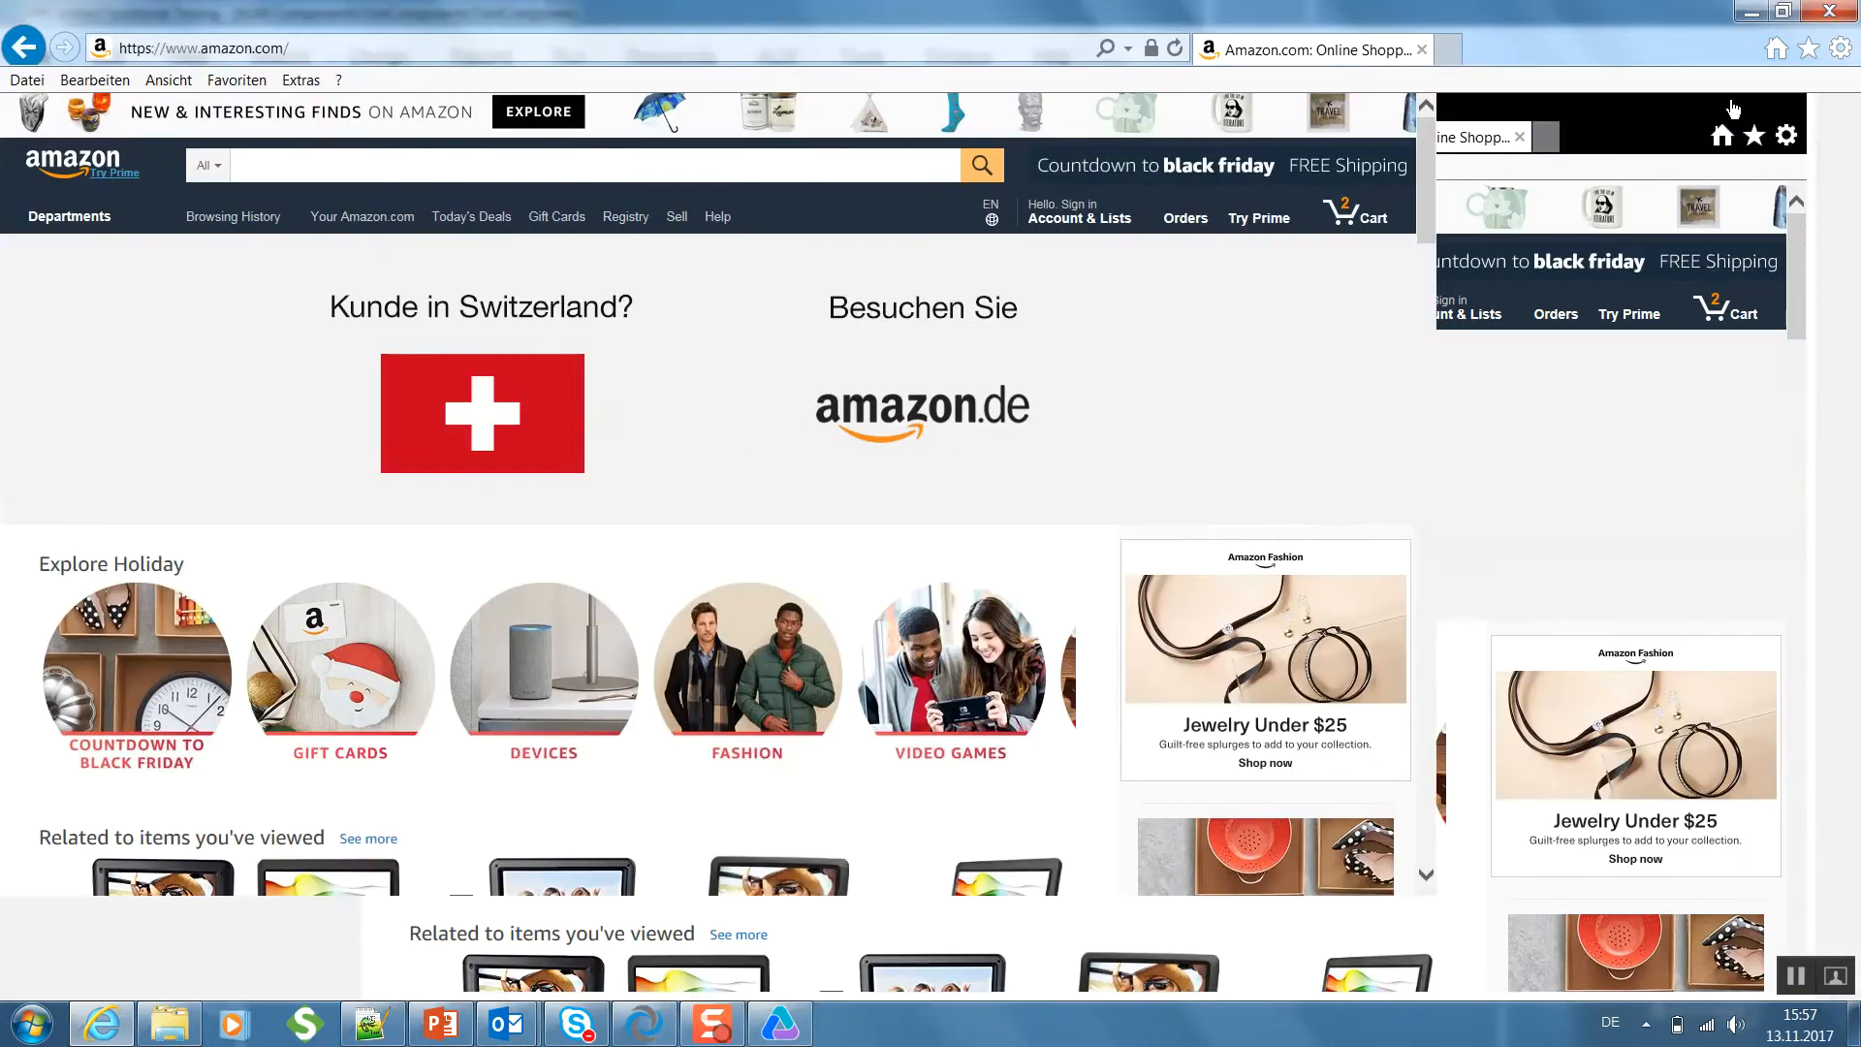
- Return to the Object Spy in Unified Functional Testing and capture the search box on the Amazon page
key(alt+Tab)
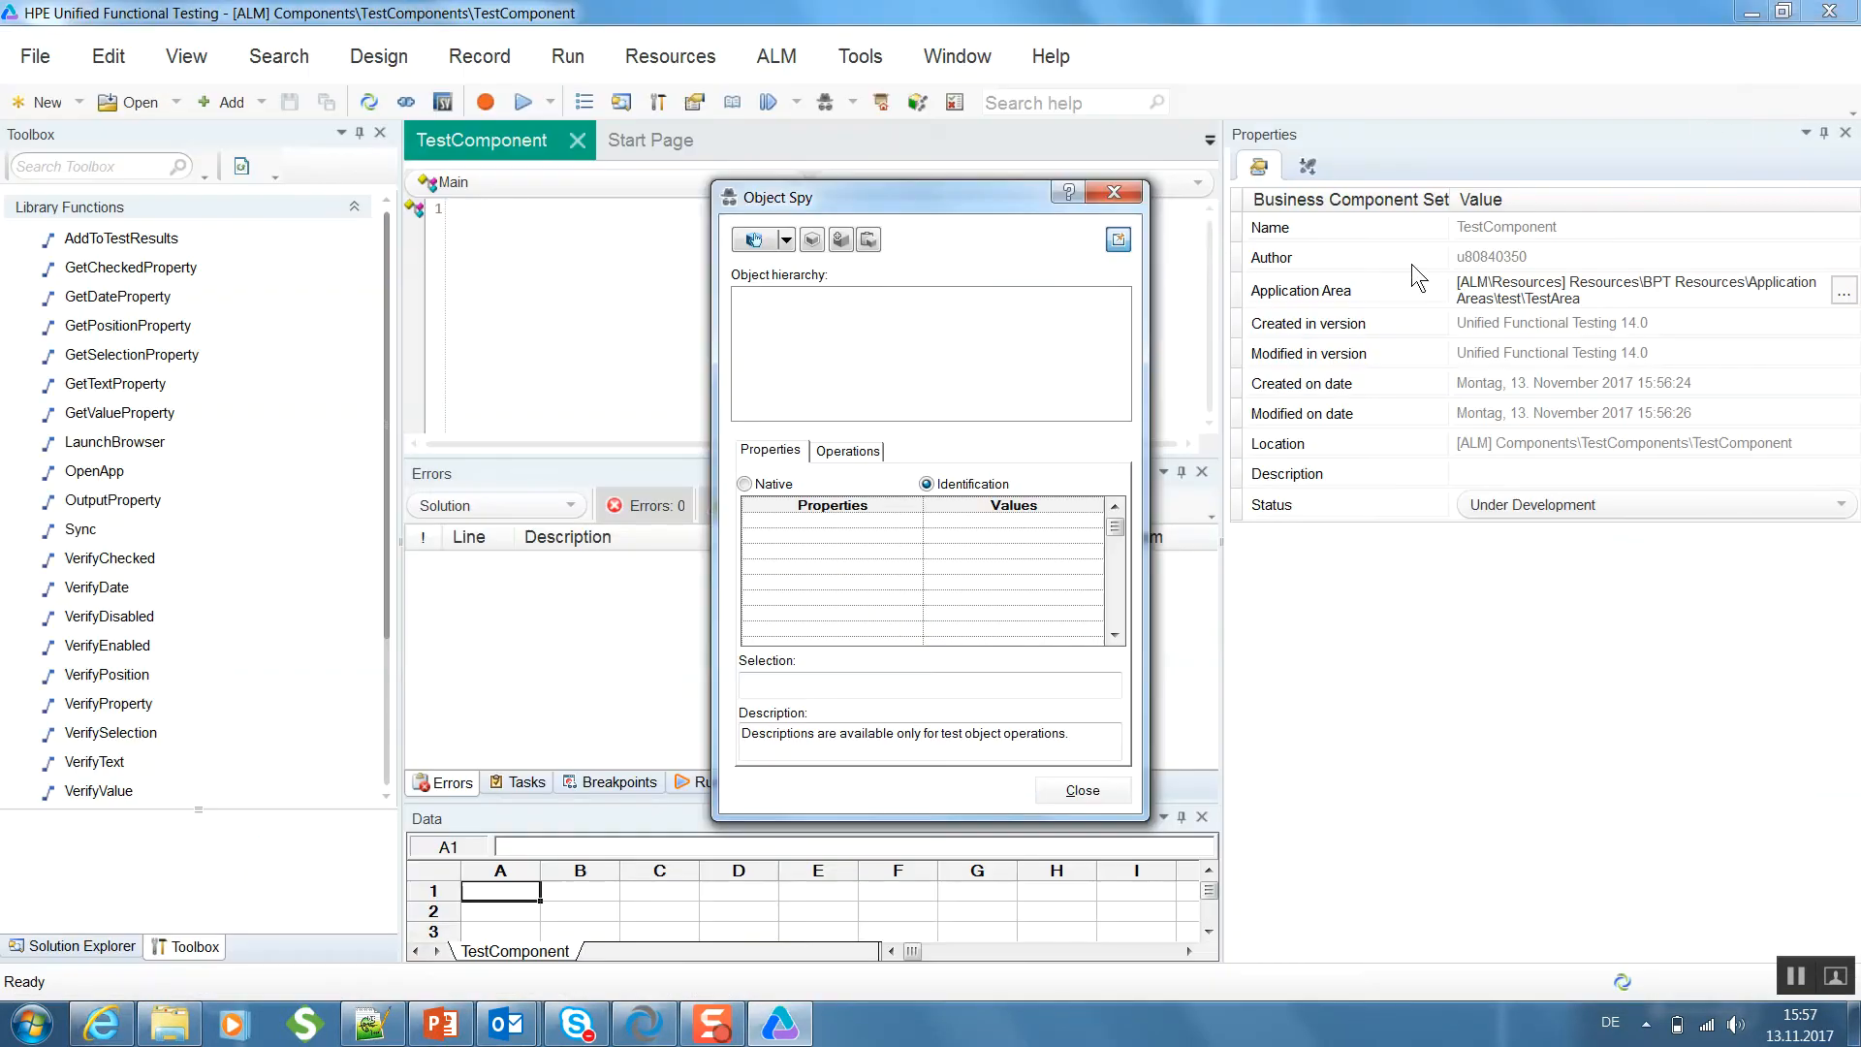
click(774, 238)
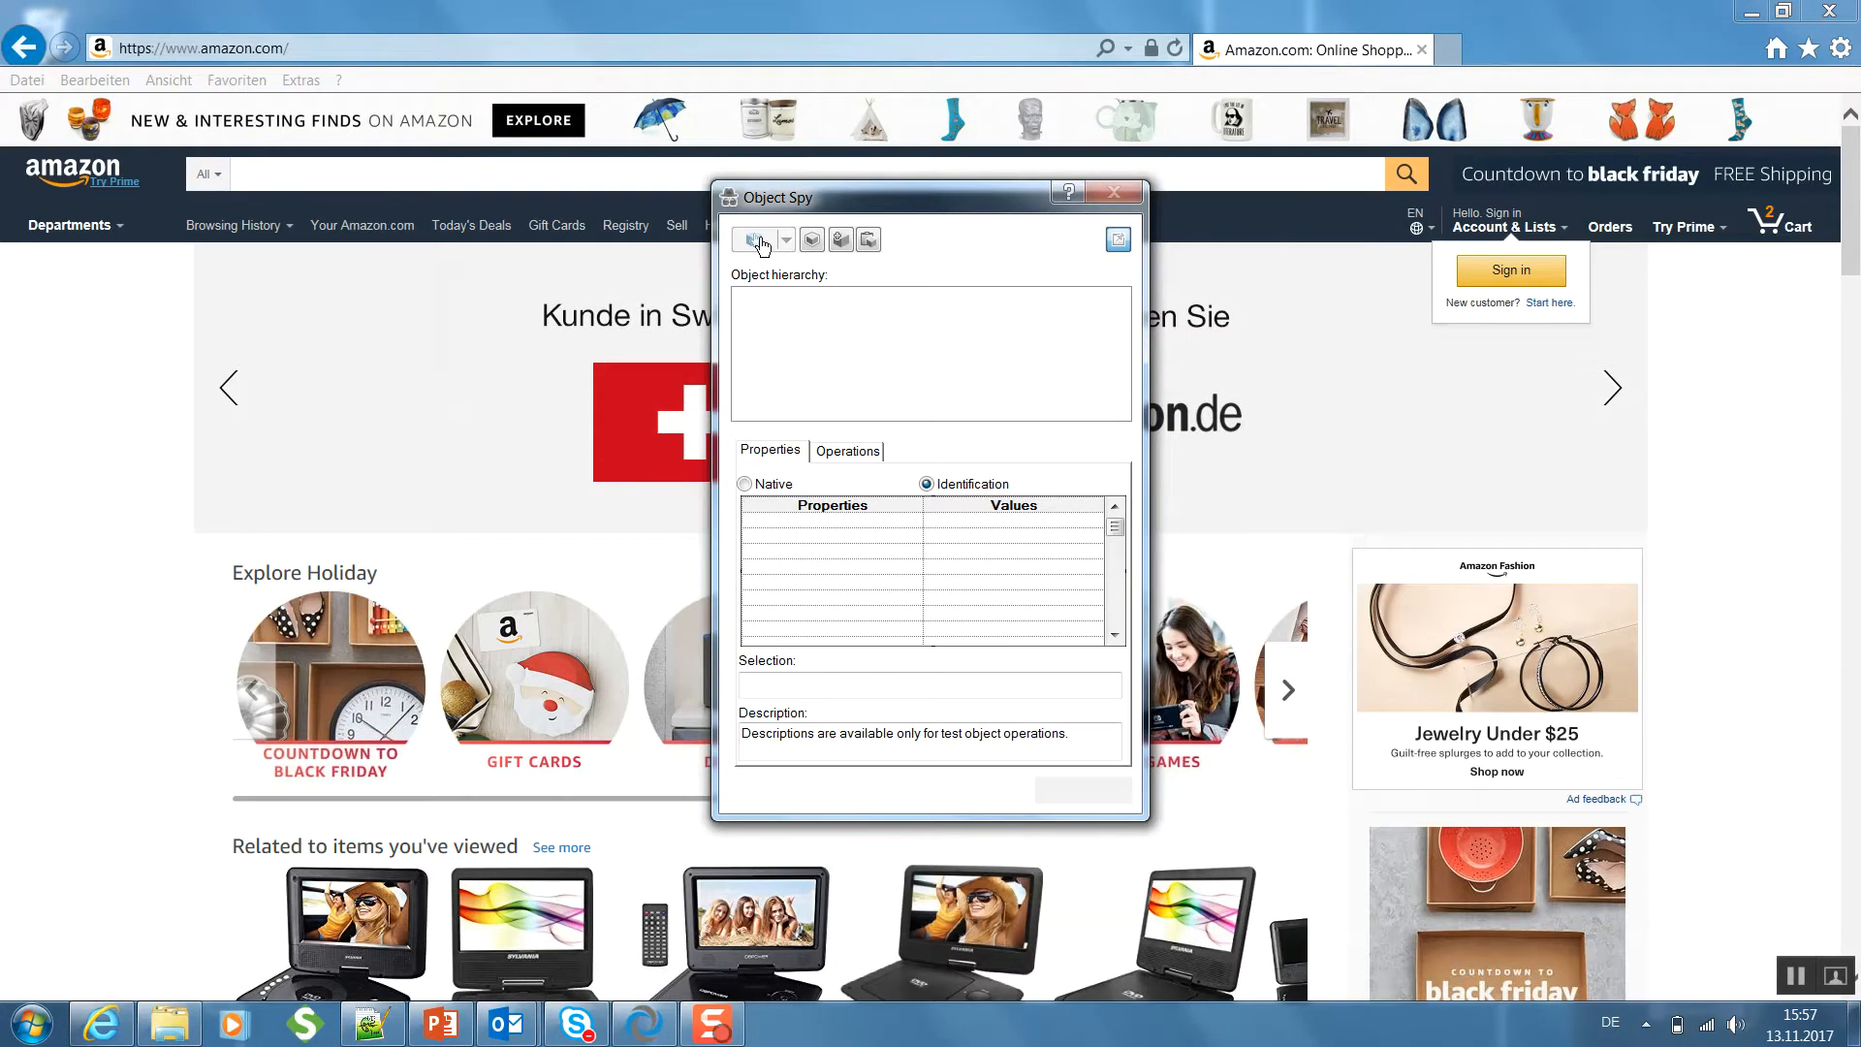
click(625, 184)
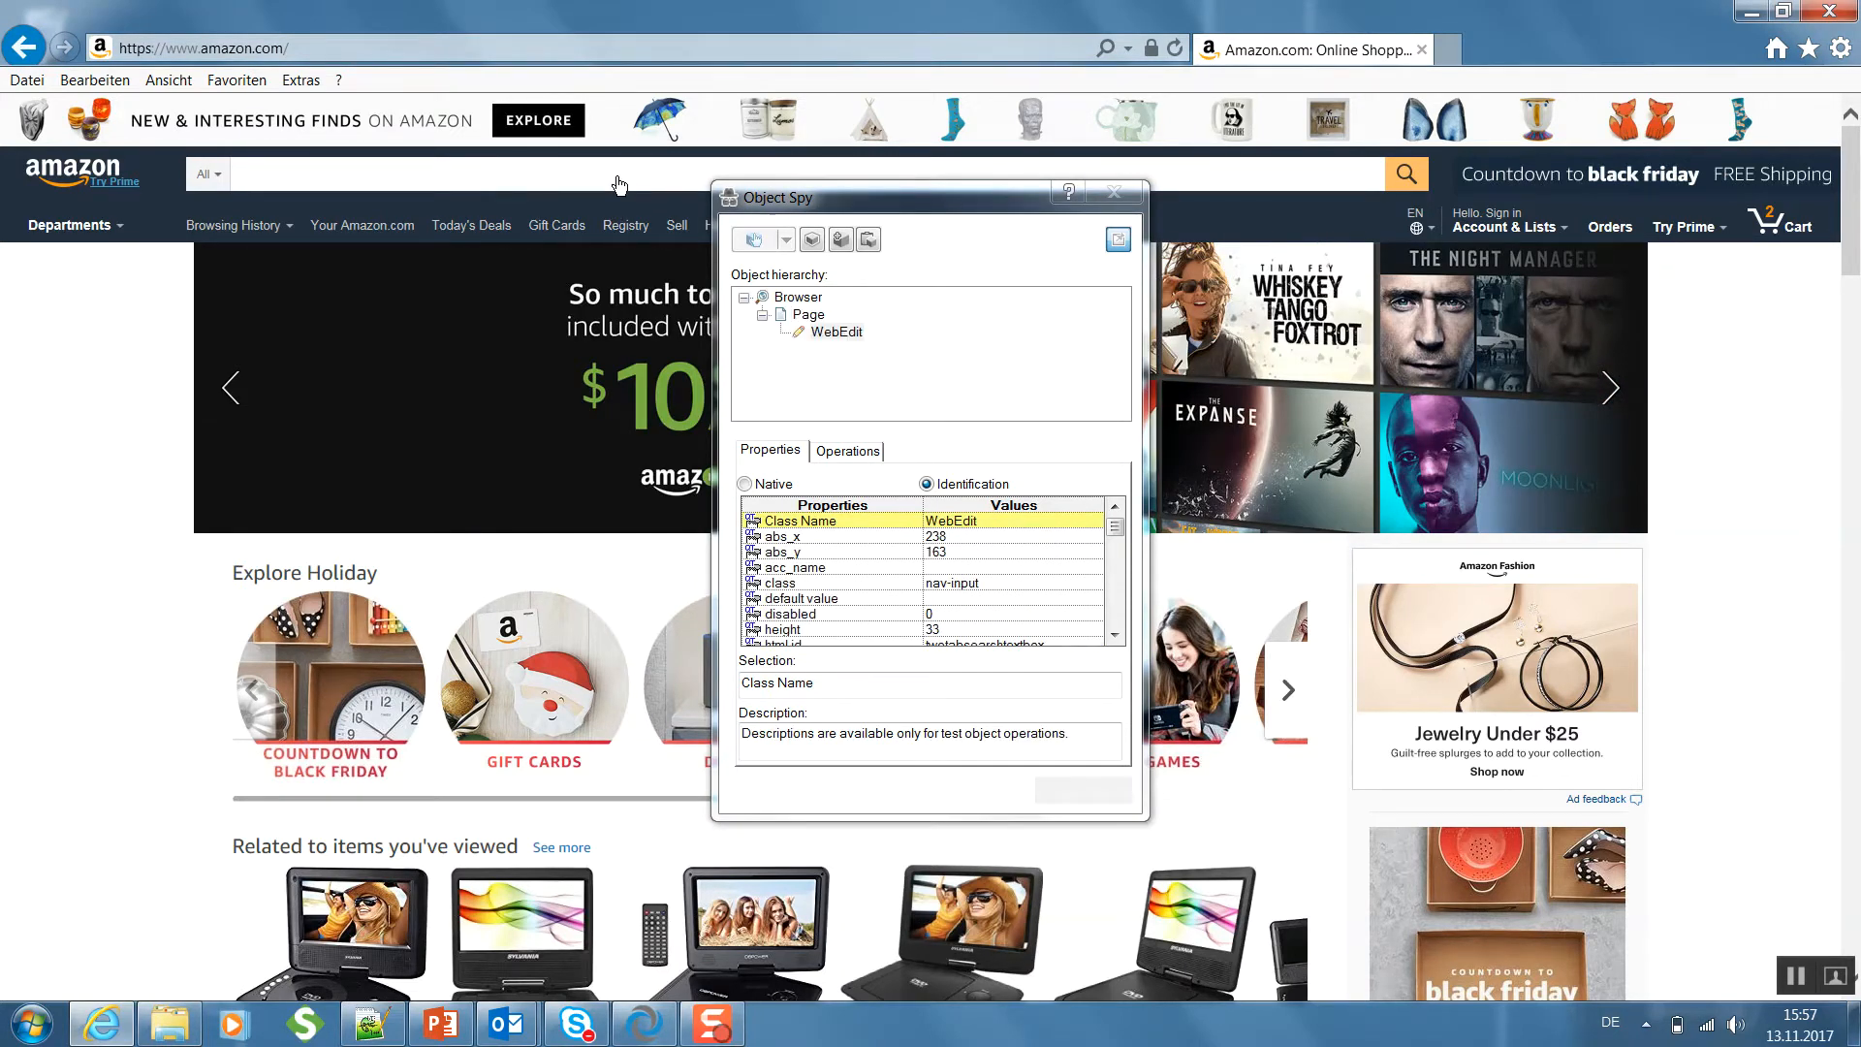
click(621, 184)
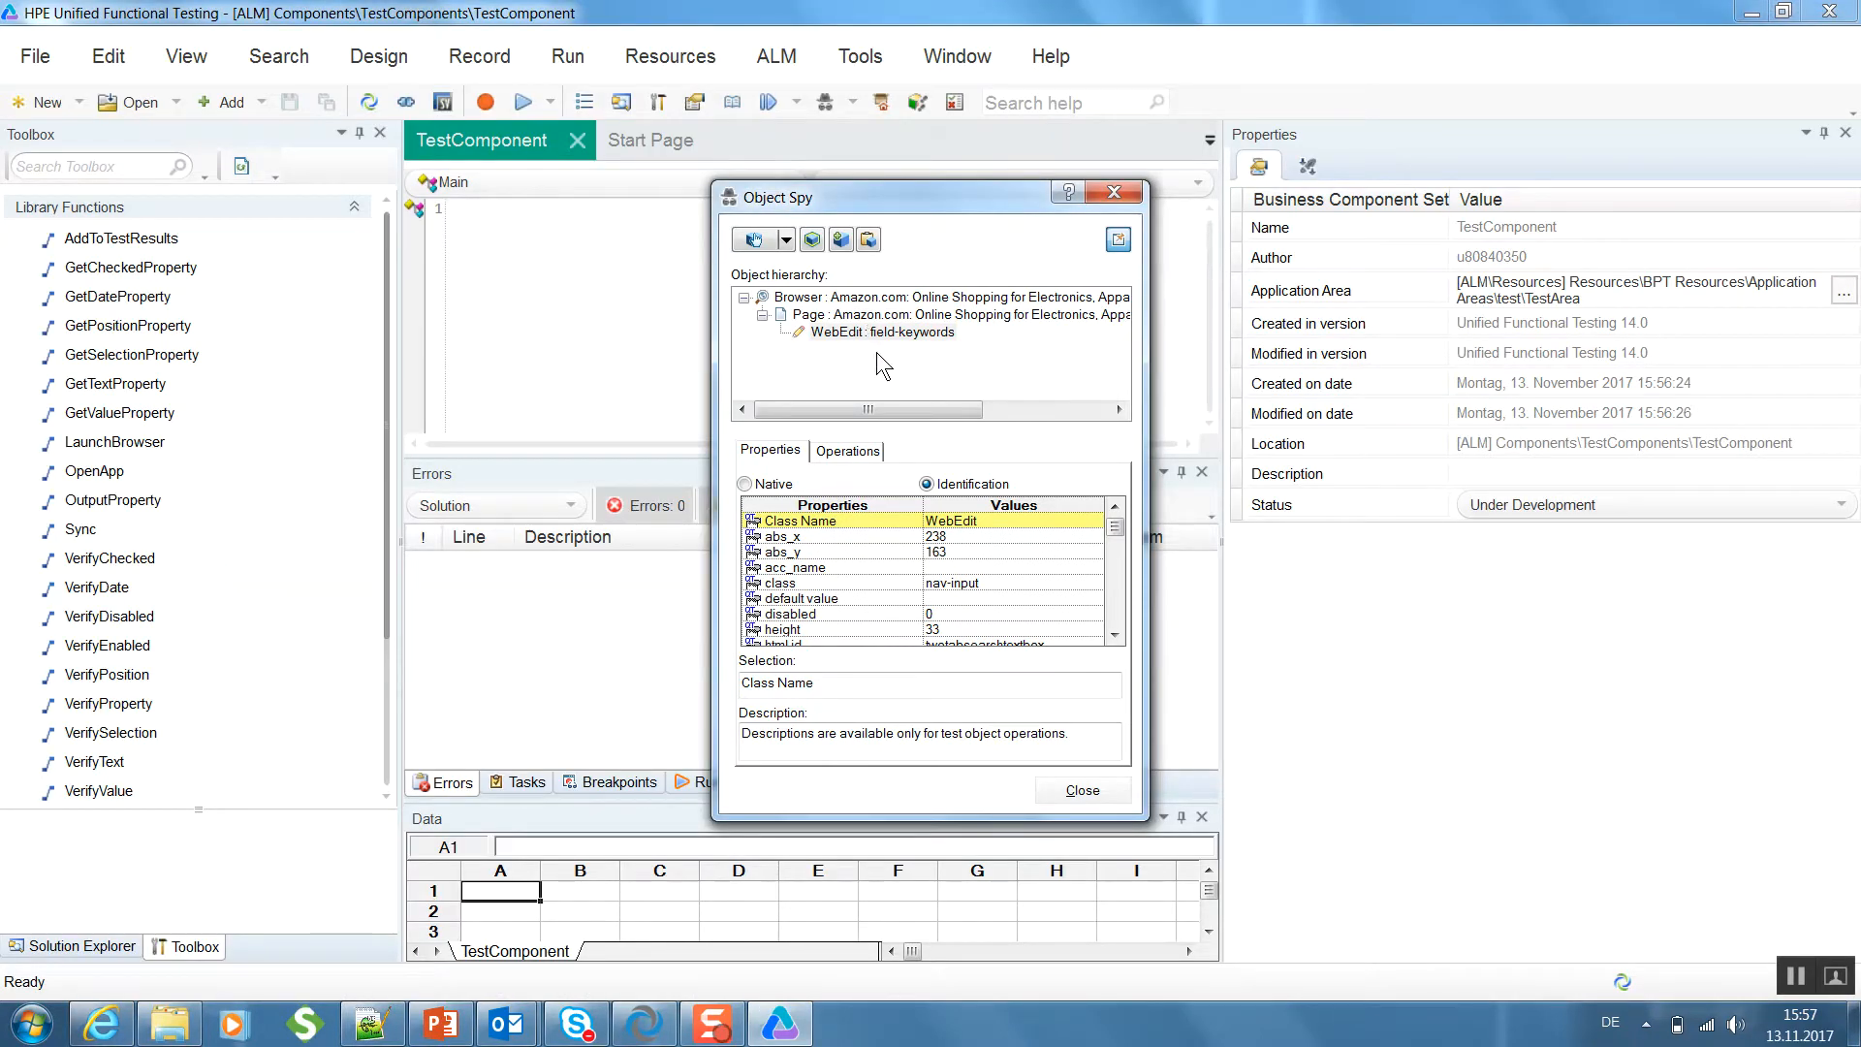
- Add the captured field-keywords search box to the object repository and capture the Go search button on the Amazon page
click(844, 245)
click(754, 240)
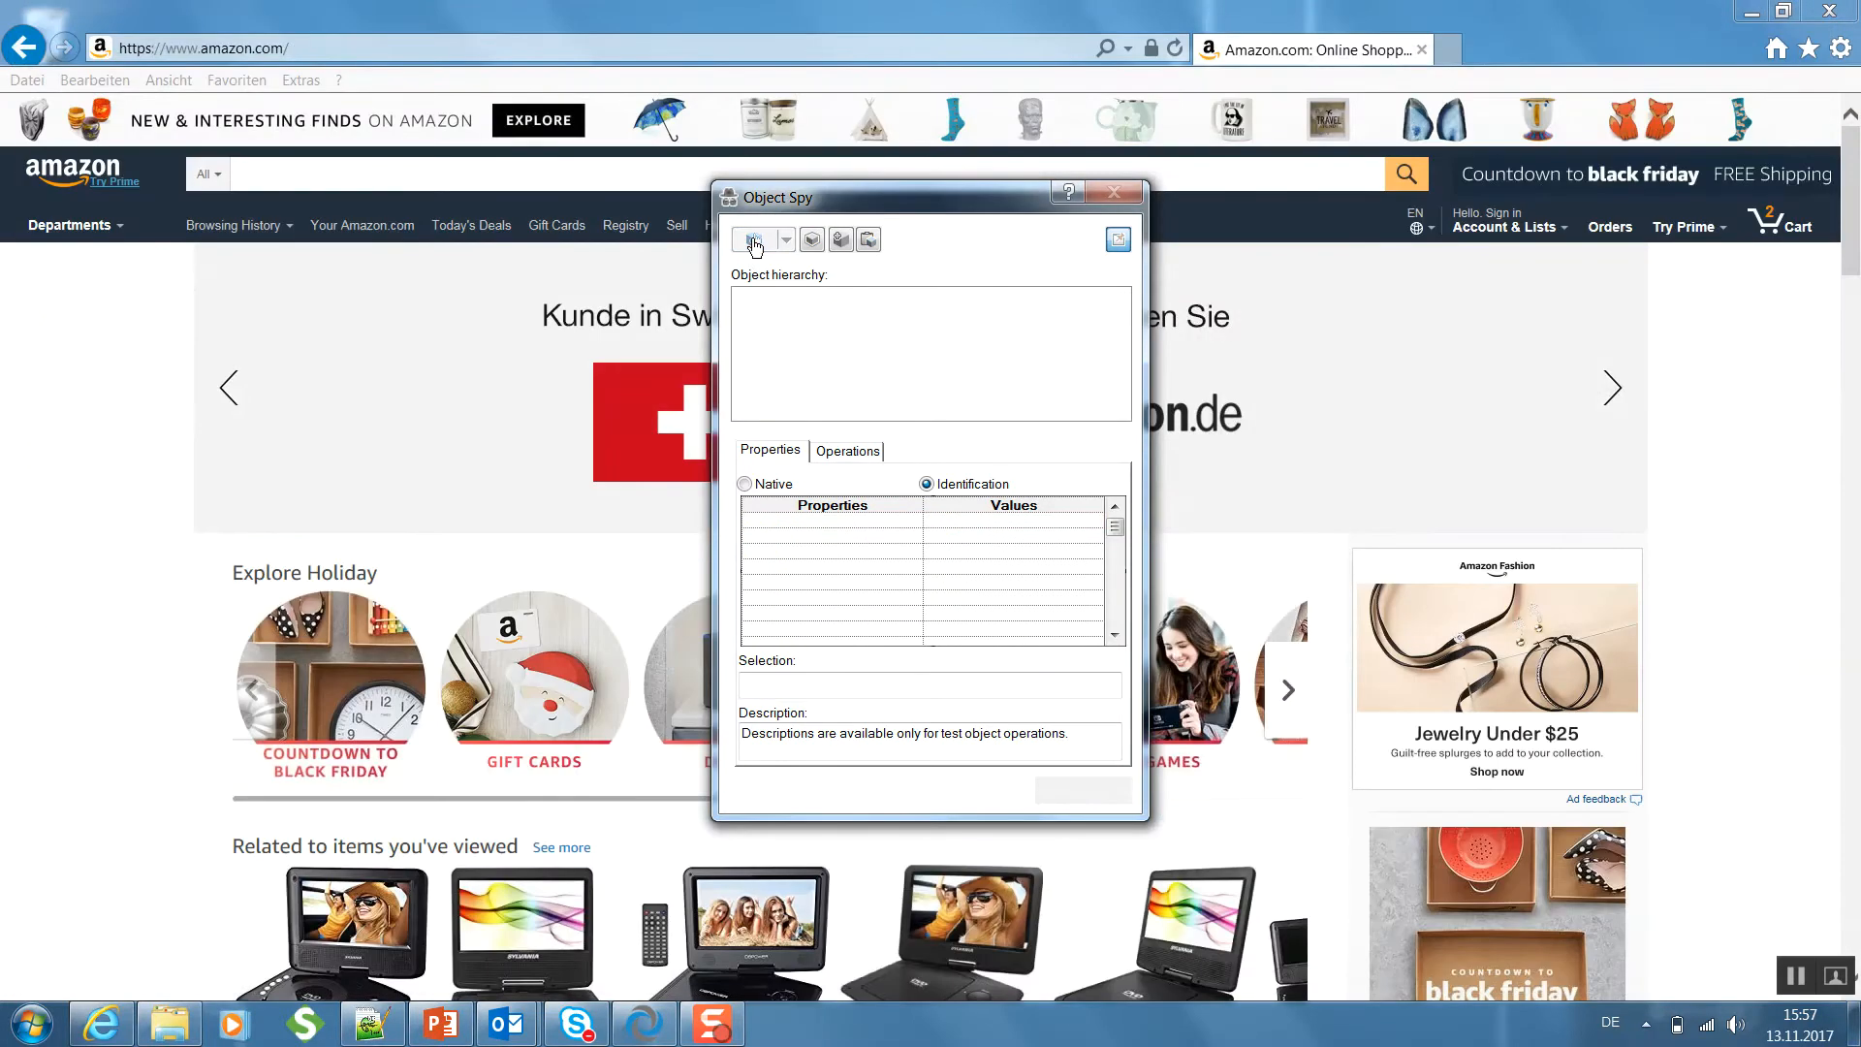
click(1408, 176)
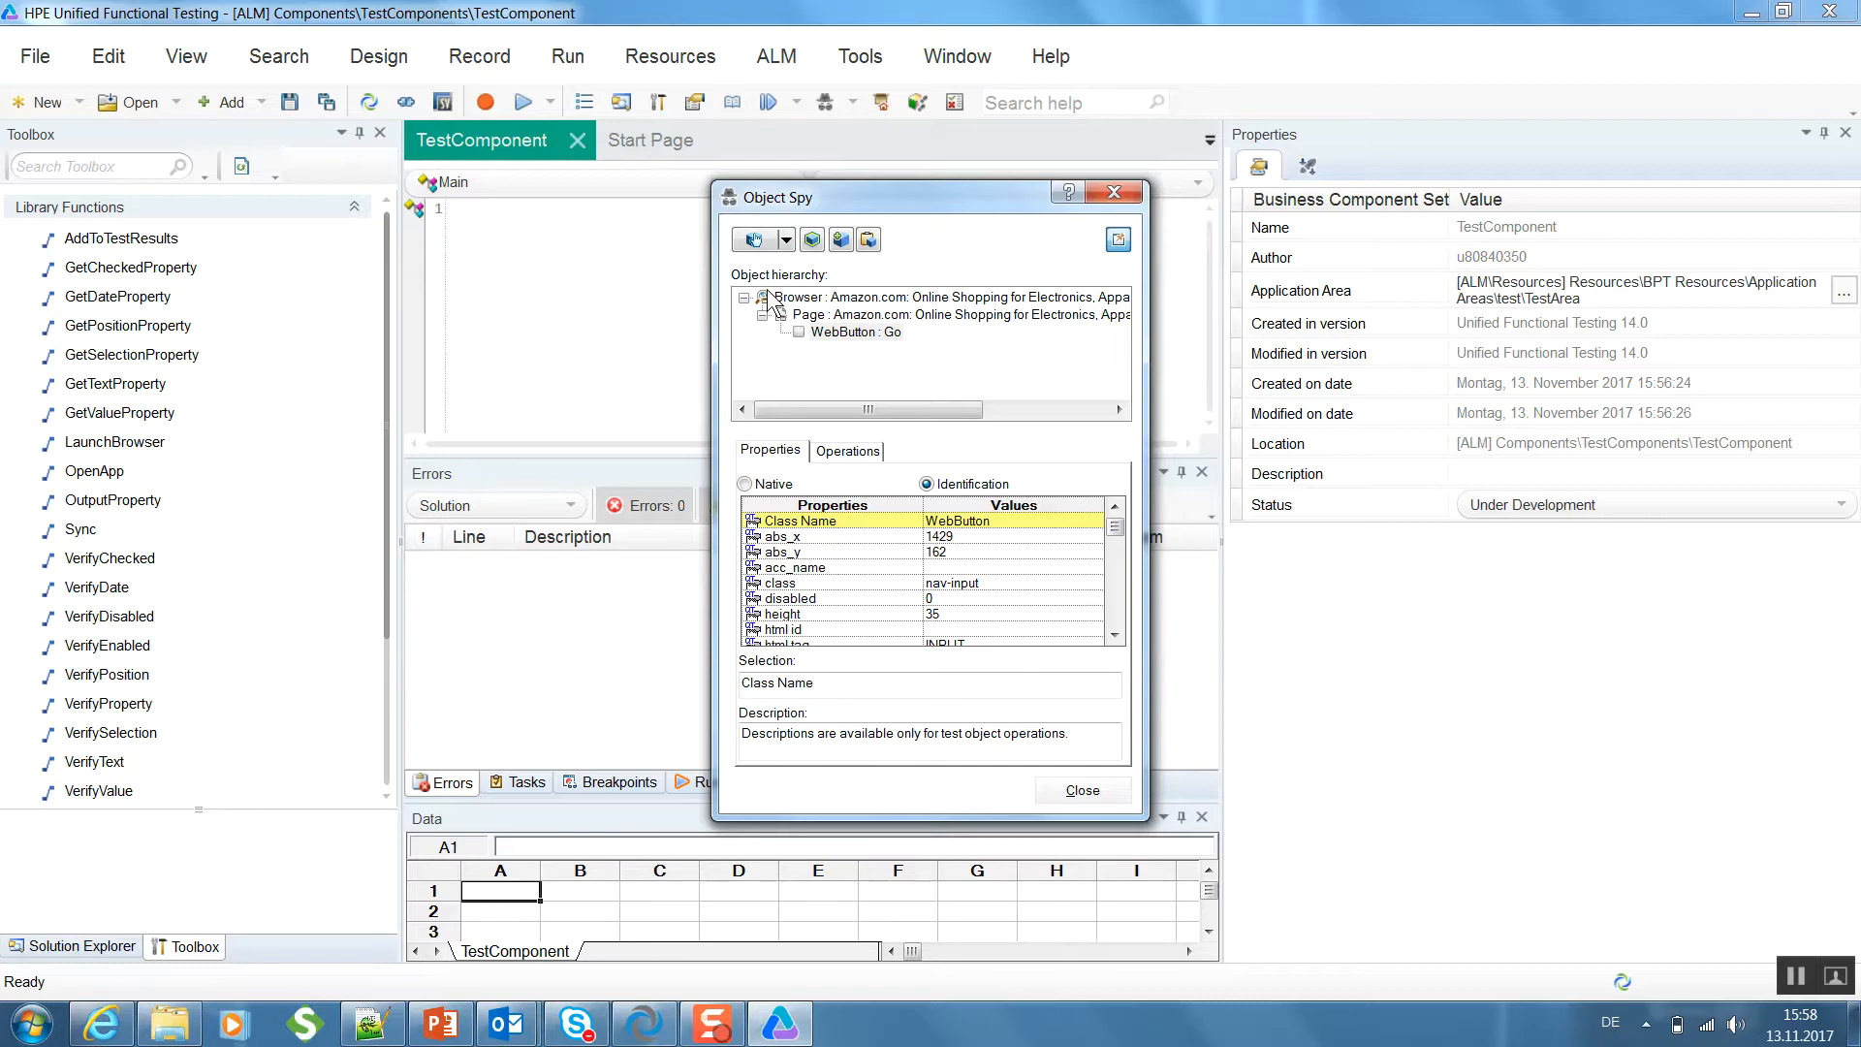
- Add the captured Go WebButton to the object repository and close the Object Spy
click(839, 335)
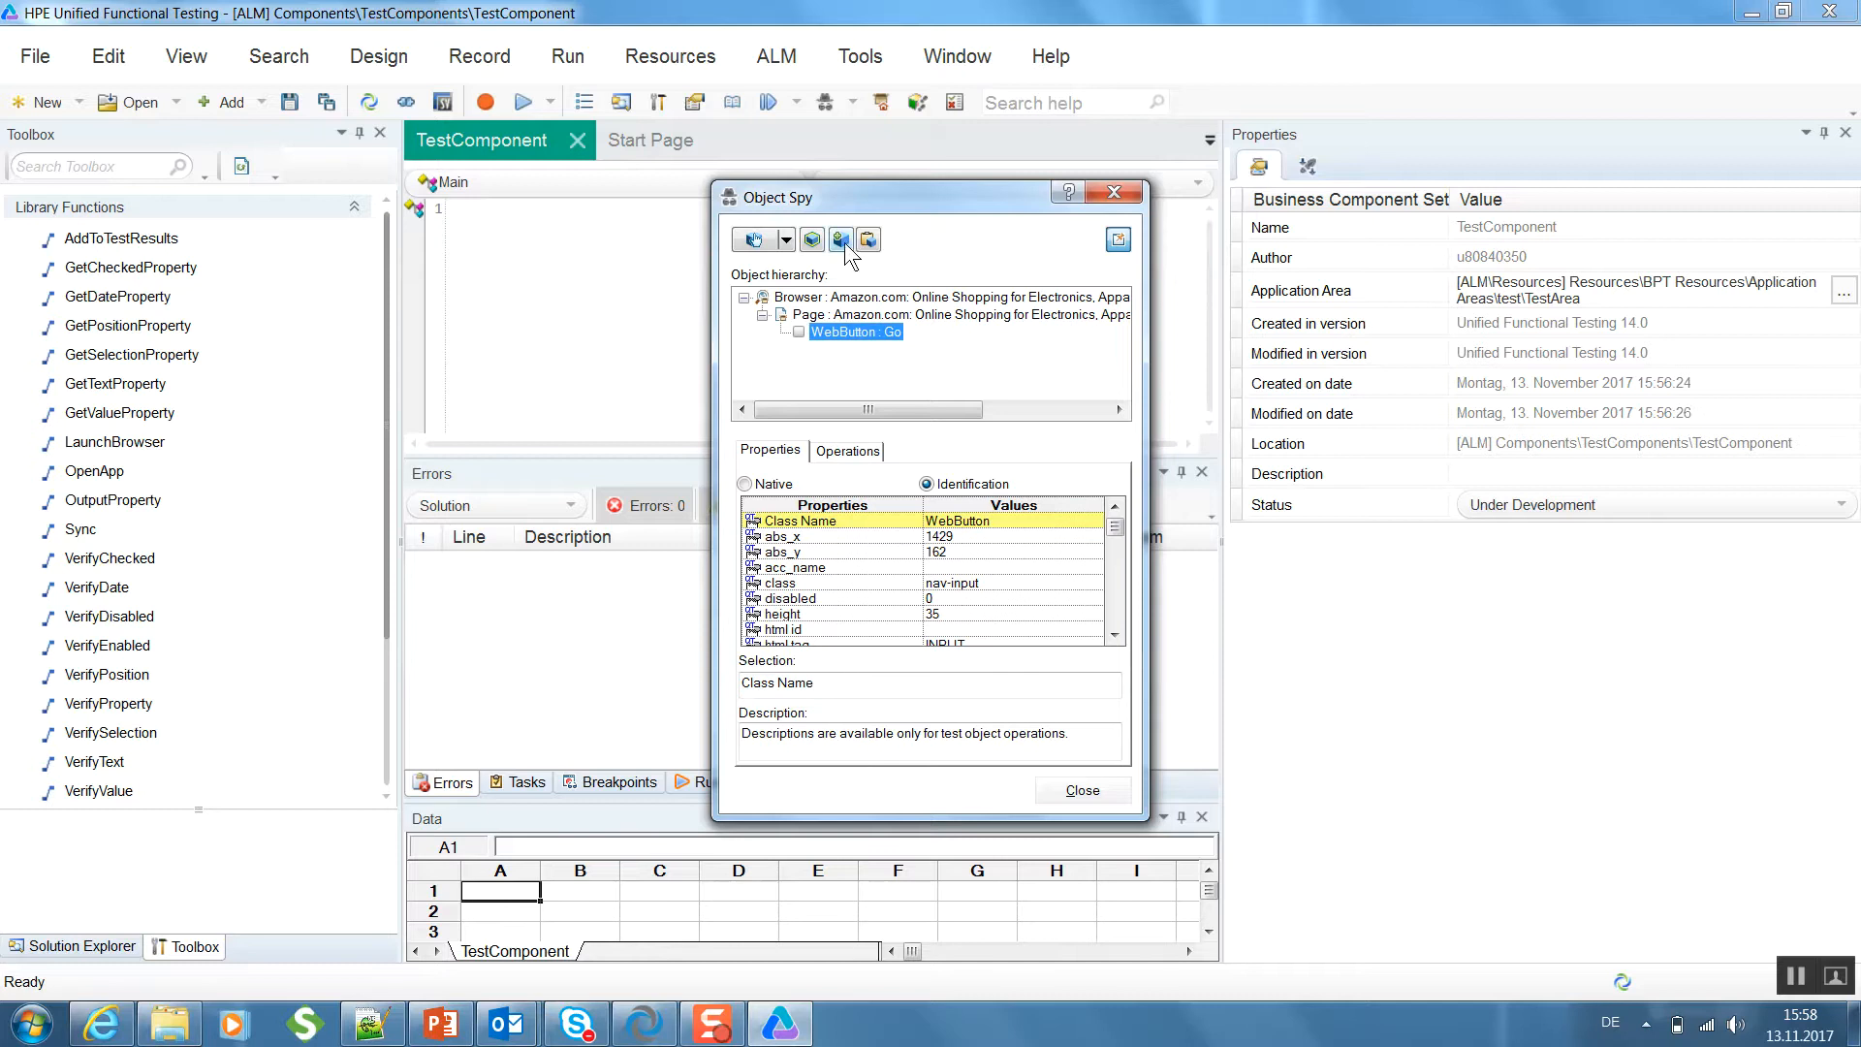
click(843, 239)
click(1096, 197)
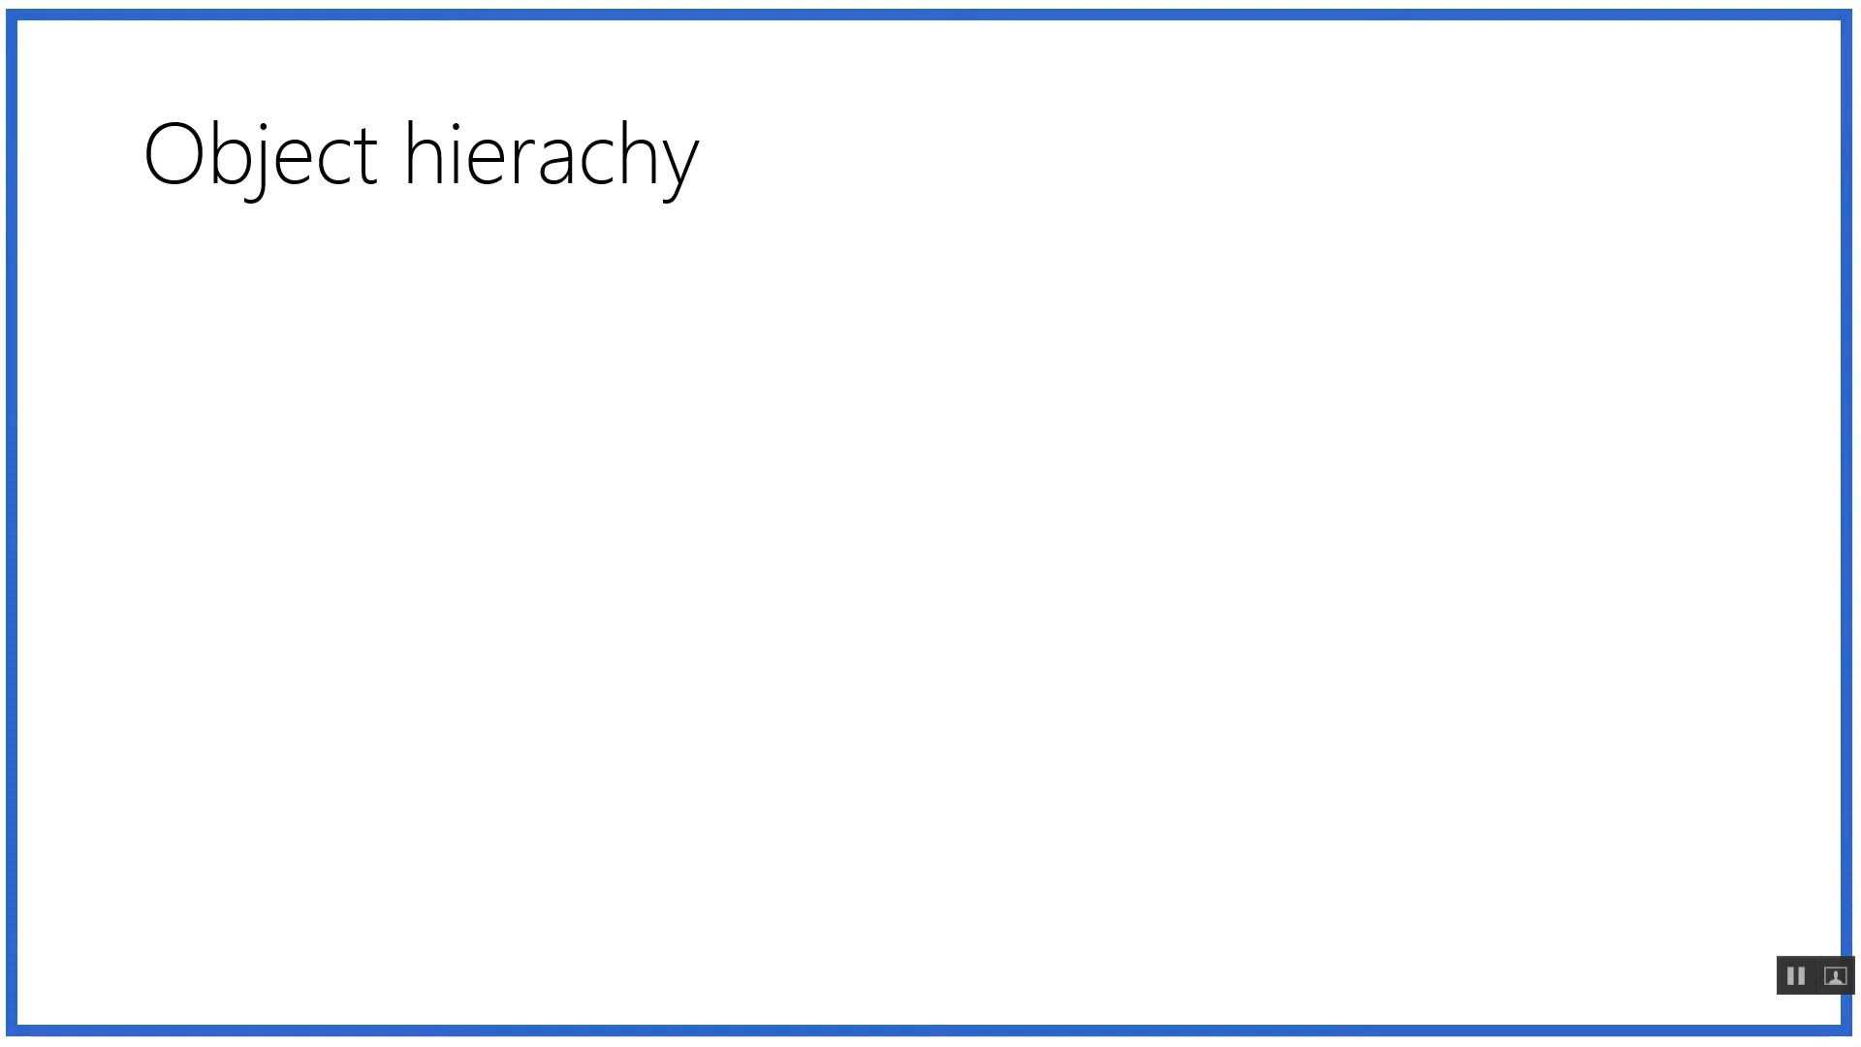
key(Right)
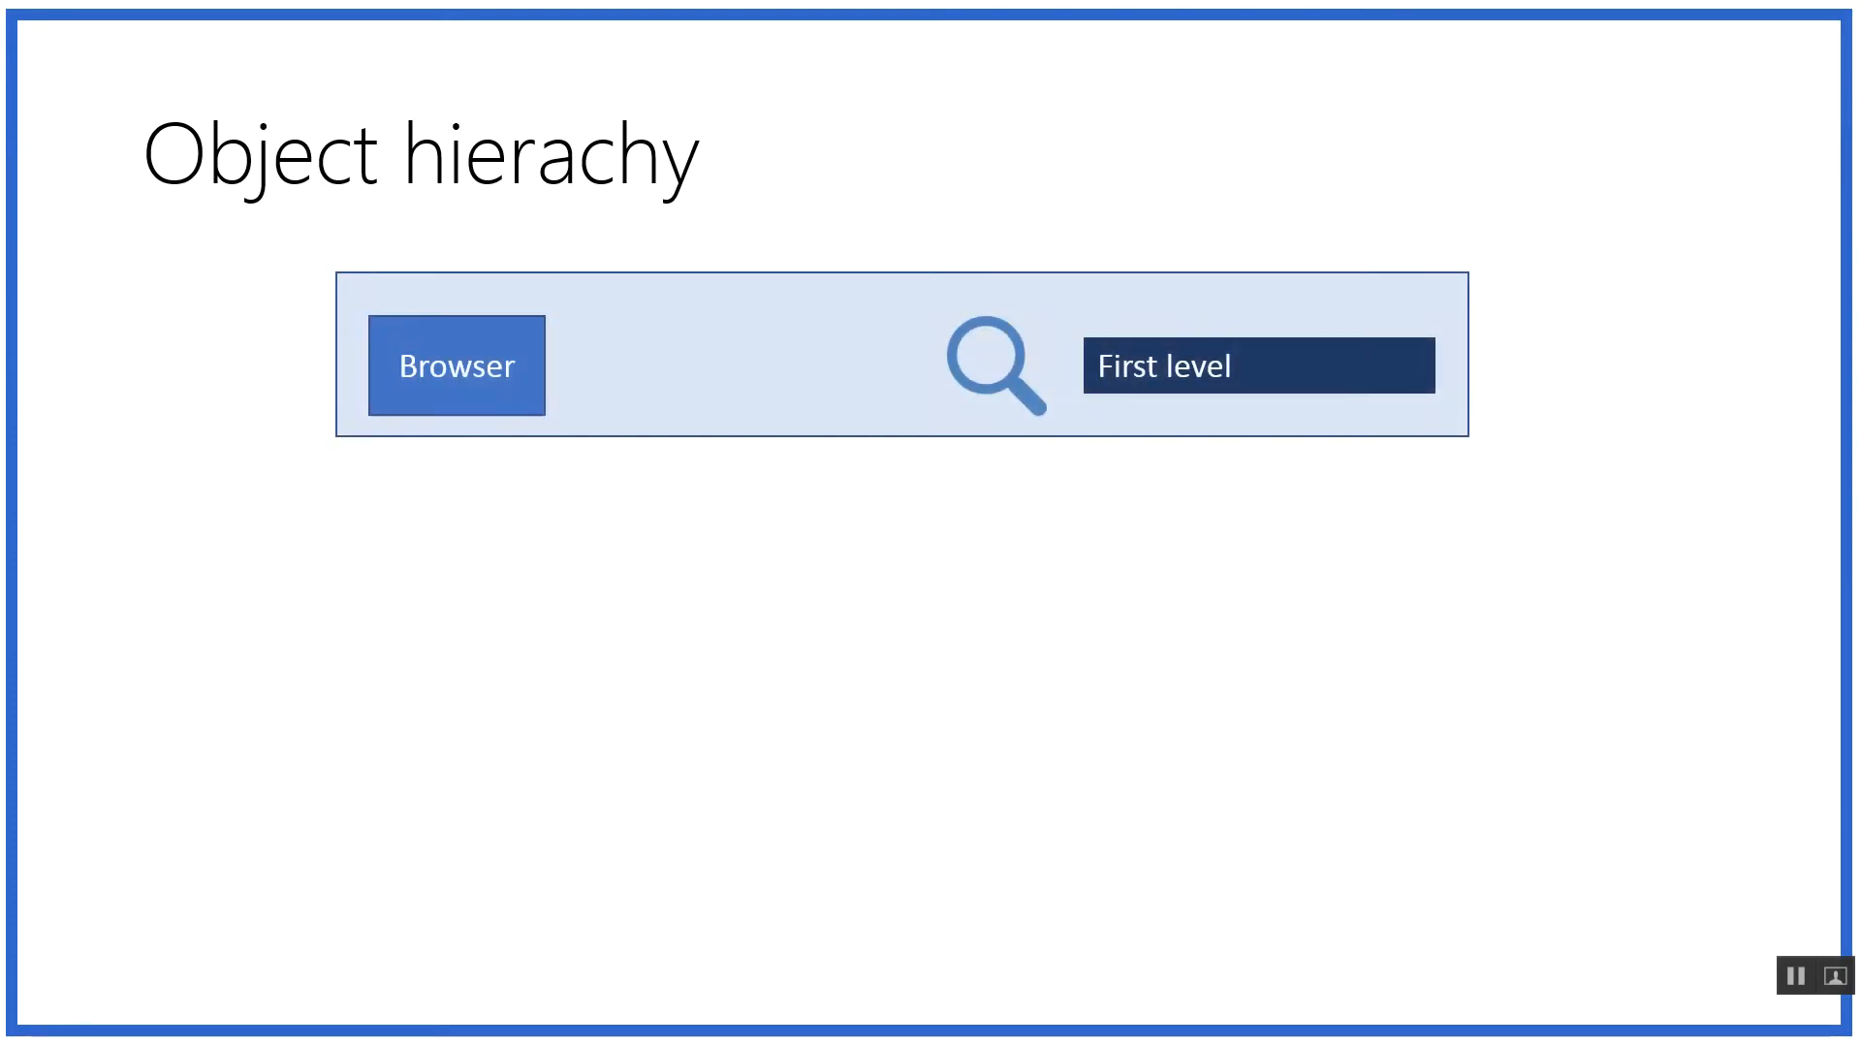